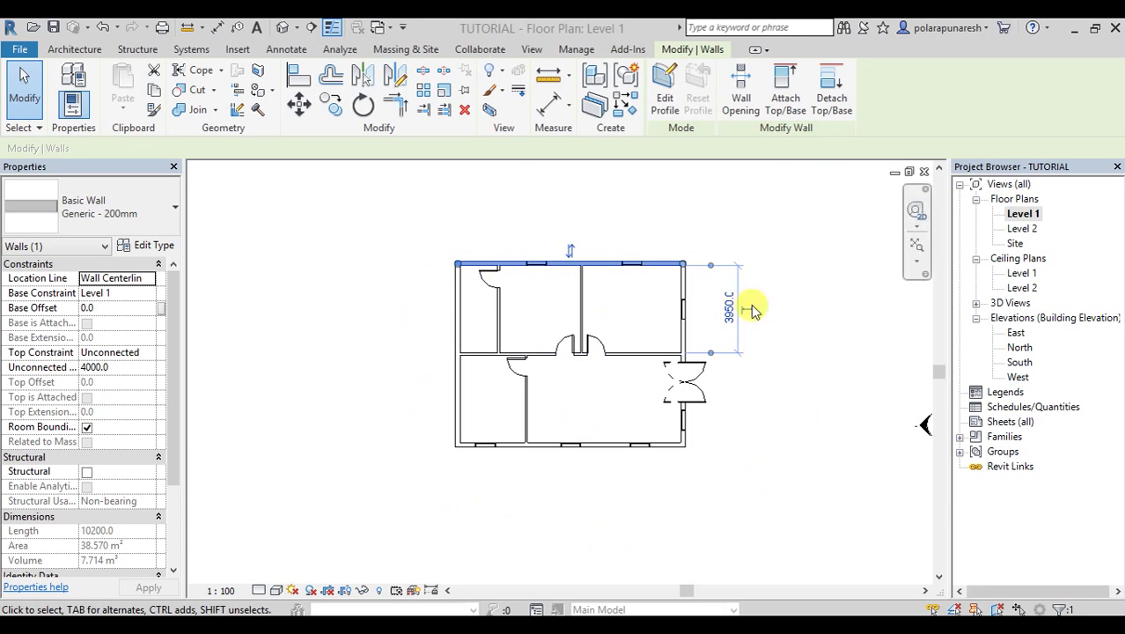
- Recentre the Level 1 plan, start a new floor, and save the project when prompted
left_click(402, 273)
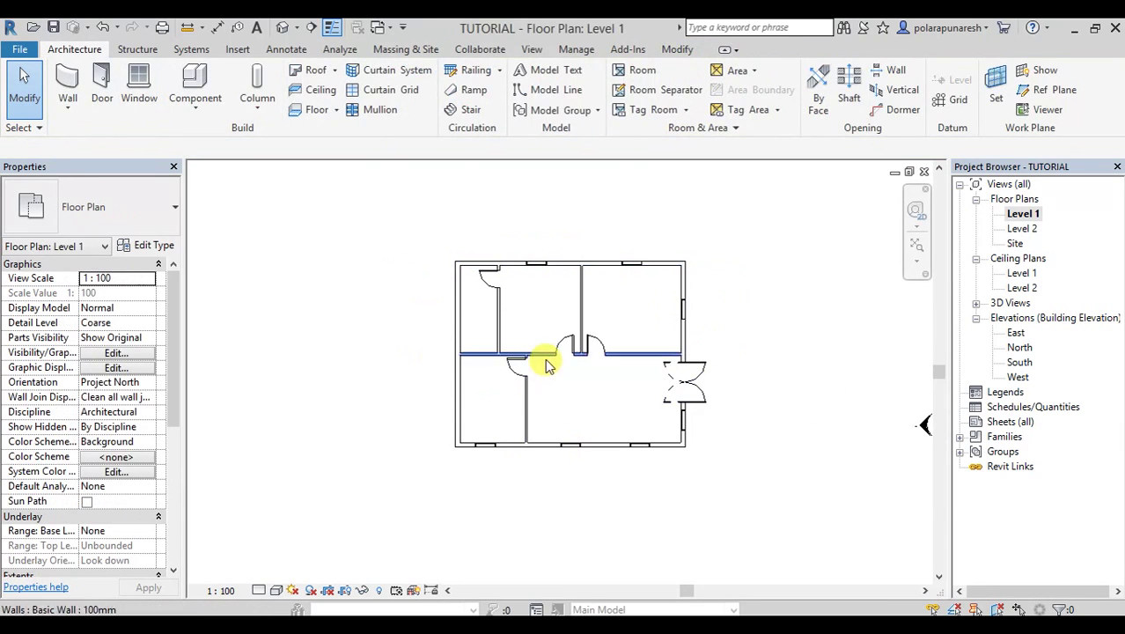
scroll(495, 460, "up", 3)
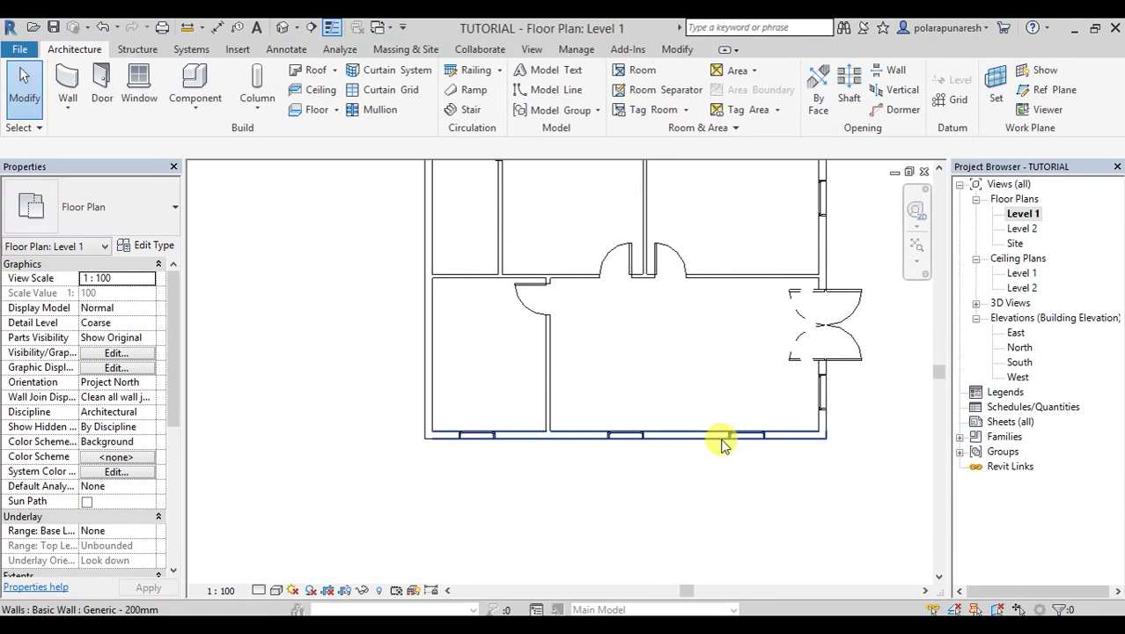
scroll(611, 369, "down", 3)
scroll(523, 403, "up", 3)
scroll(696, 326, "down", 2)
middle_click_drag(787, 402, 678, 377)
scroll(678, 377, "up", 2)
scroll(669, 339, "down", 2)
mouse_move(656, 334)
middle_mouse_down()
mouse_move(692, 359)
mouse_move(661, 351)
middle_mouse_up()
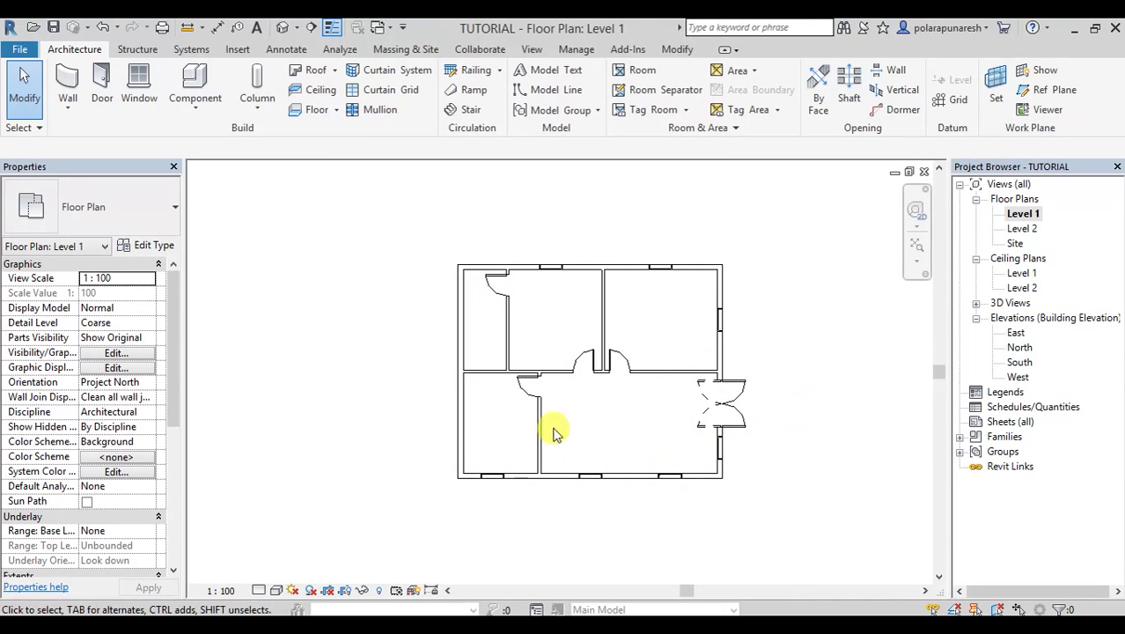
scroll(612, 408, "up", 1)
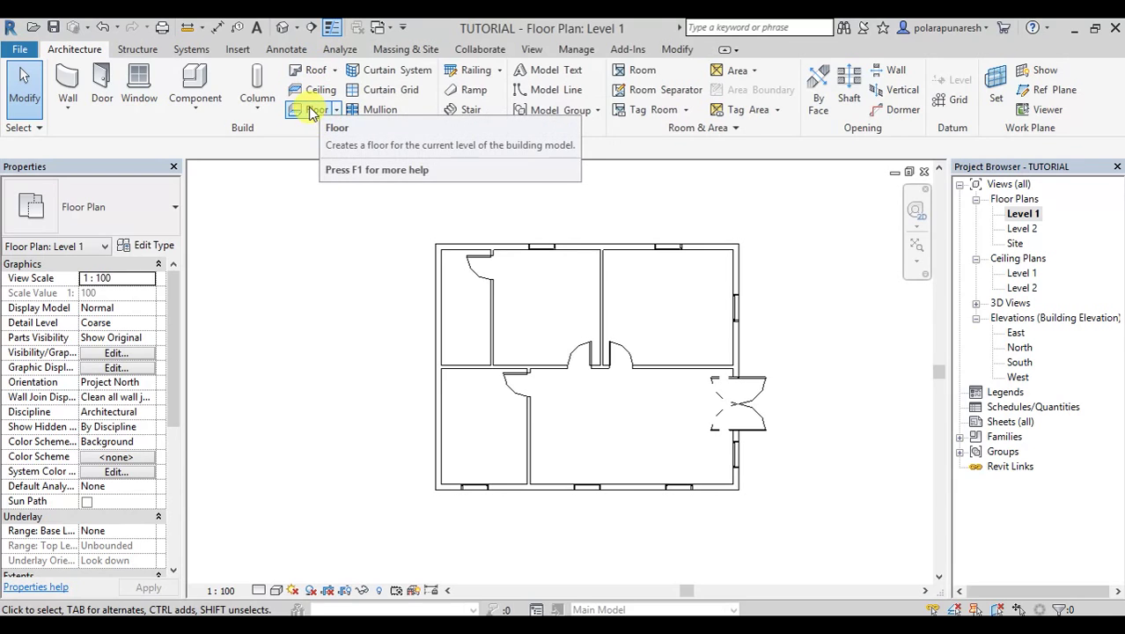
left_click(313, 110)
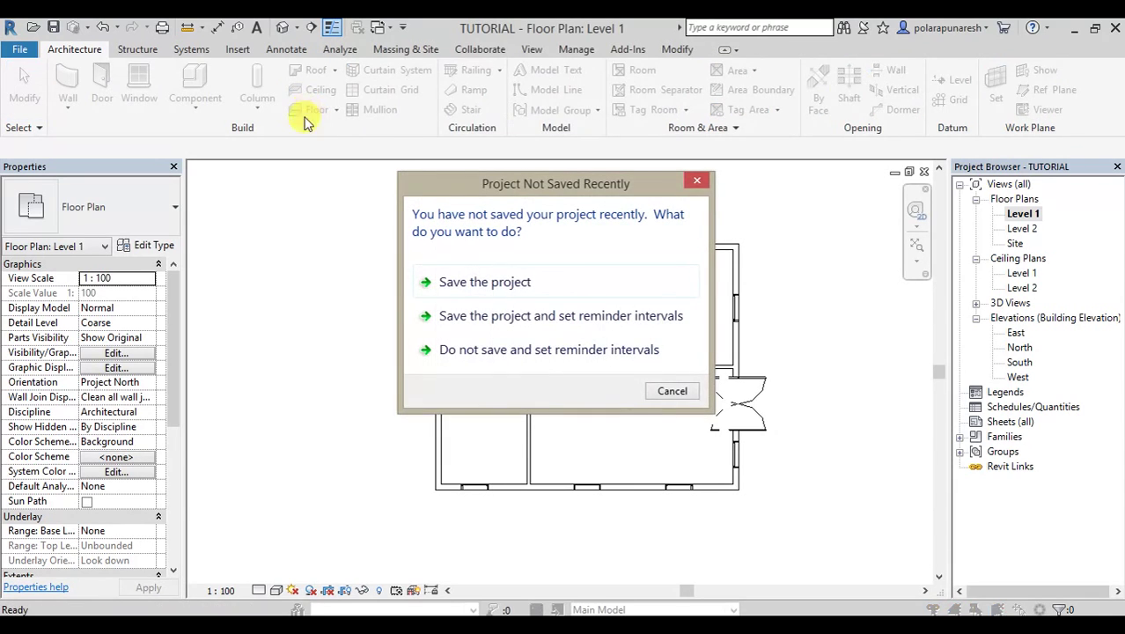
left_click(506, 282)
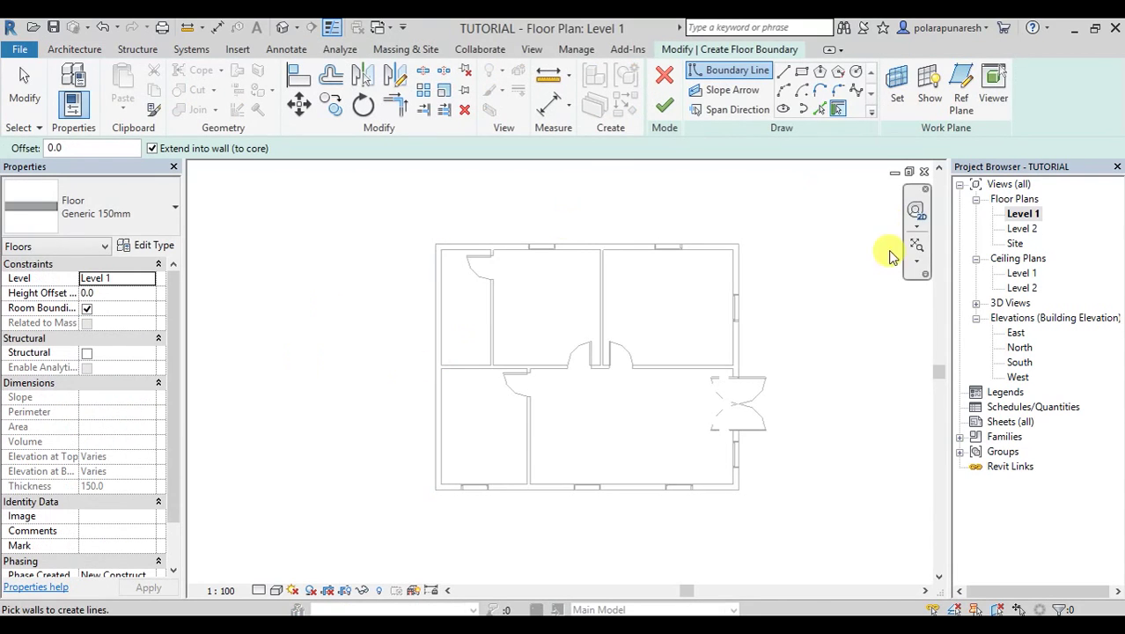
- Keep Generic 150mm as the type for the new floor
scroll(846, 287, "down", 1)
middle_click_drag(686, 231, 590, 251)
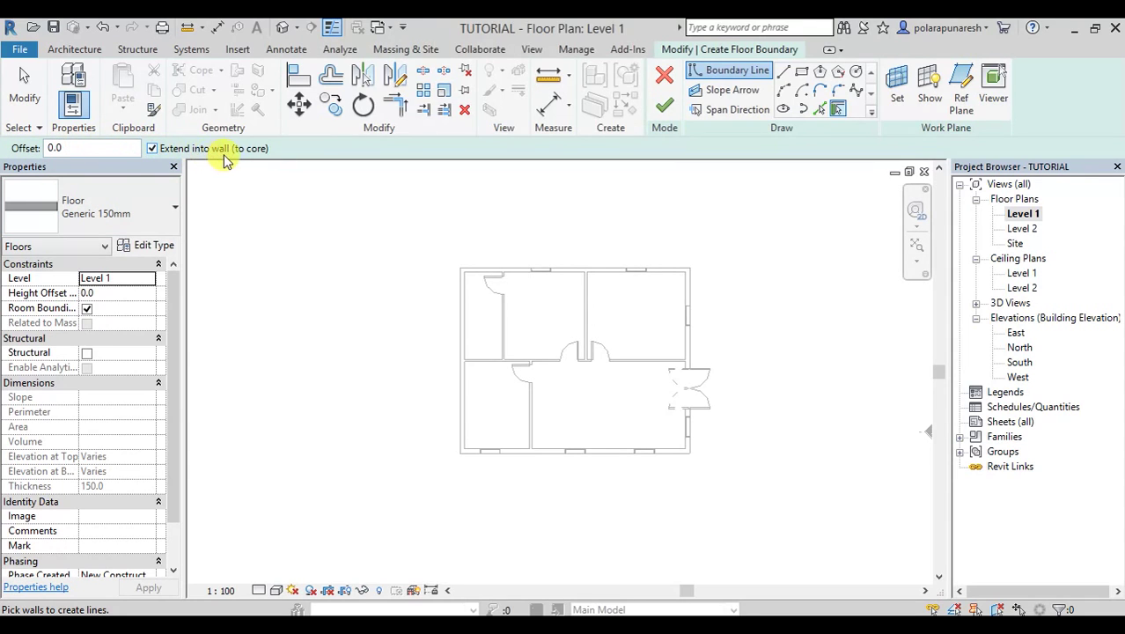
scroll(634, 269, "up", 1)
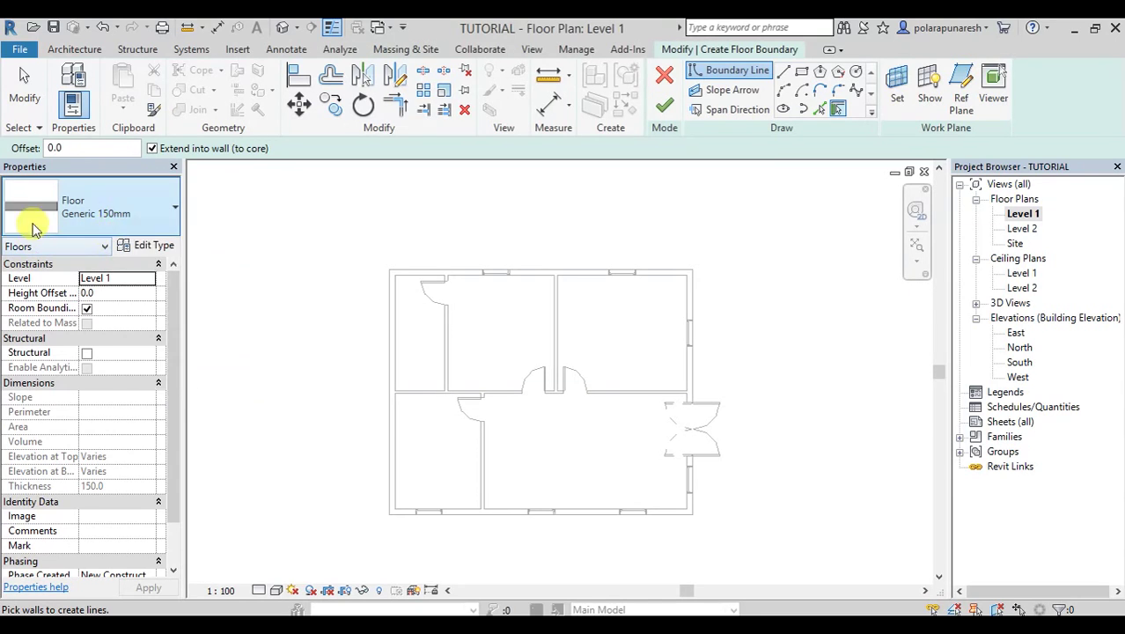
left_click(141, 215)
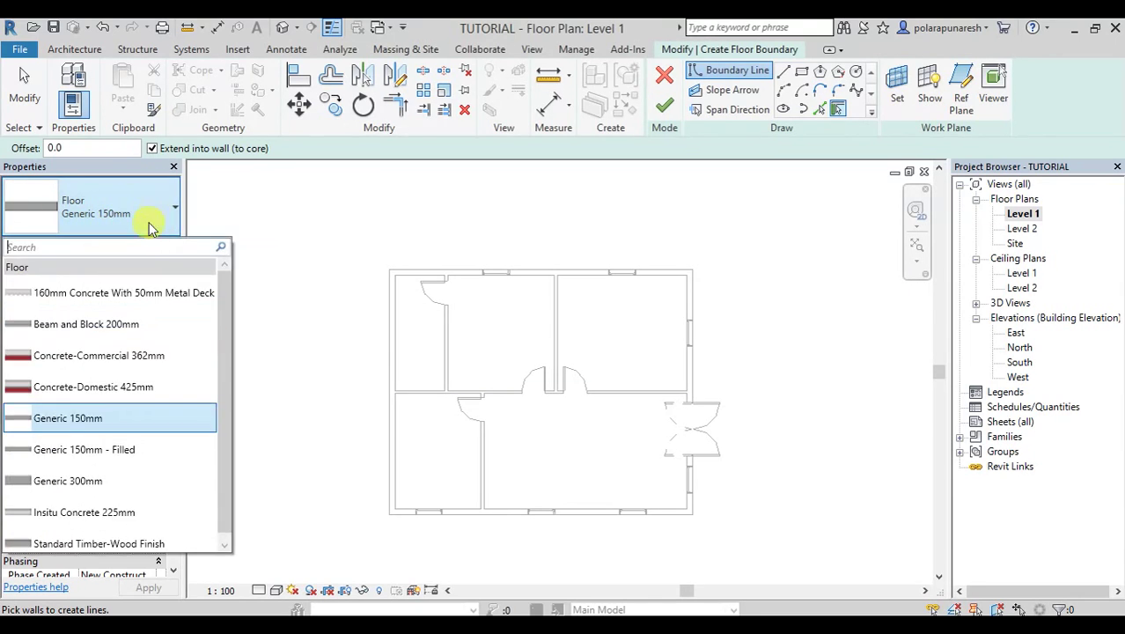
scroll(93, 451, "down", 1)
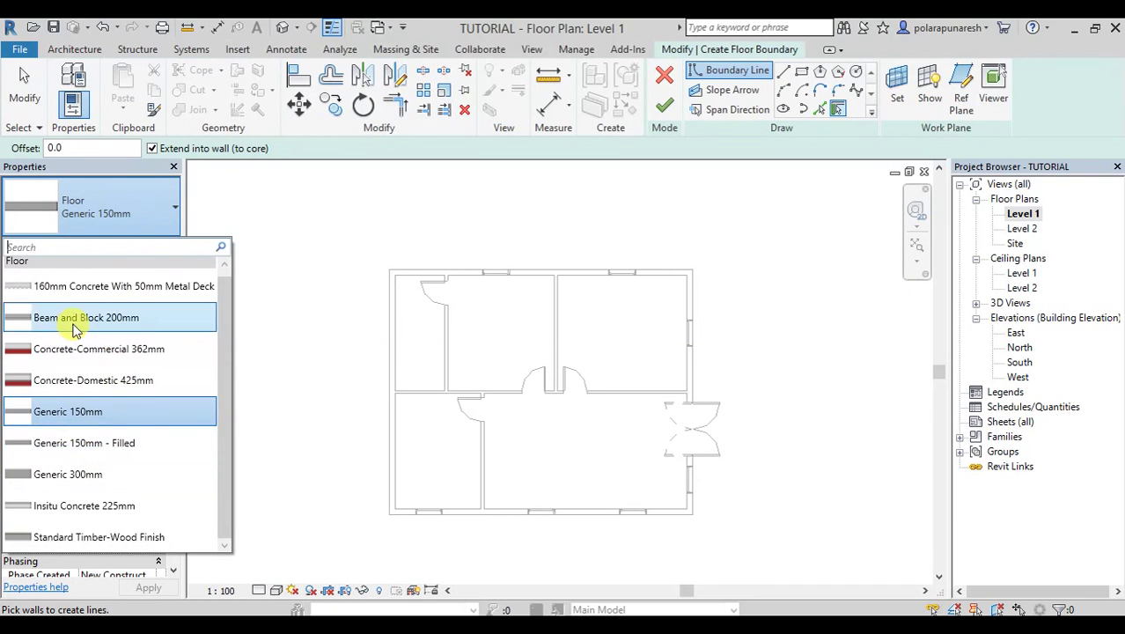
left_click(128, 411)
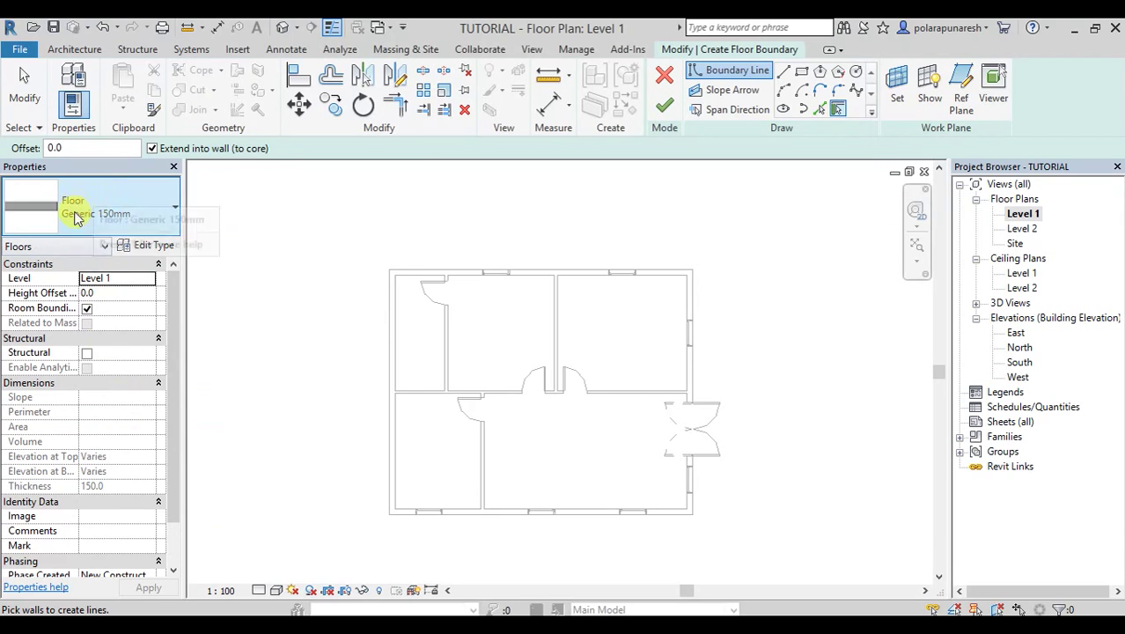
- Duplicate Generic 150mm as a '100mm' floor type with a 100-thick structure layer
left_click(151, 247)
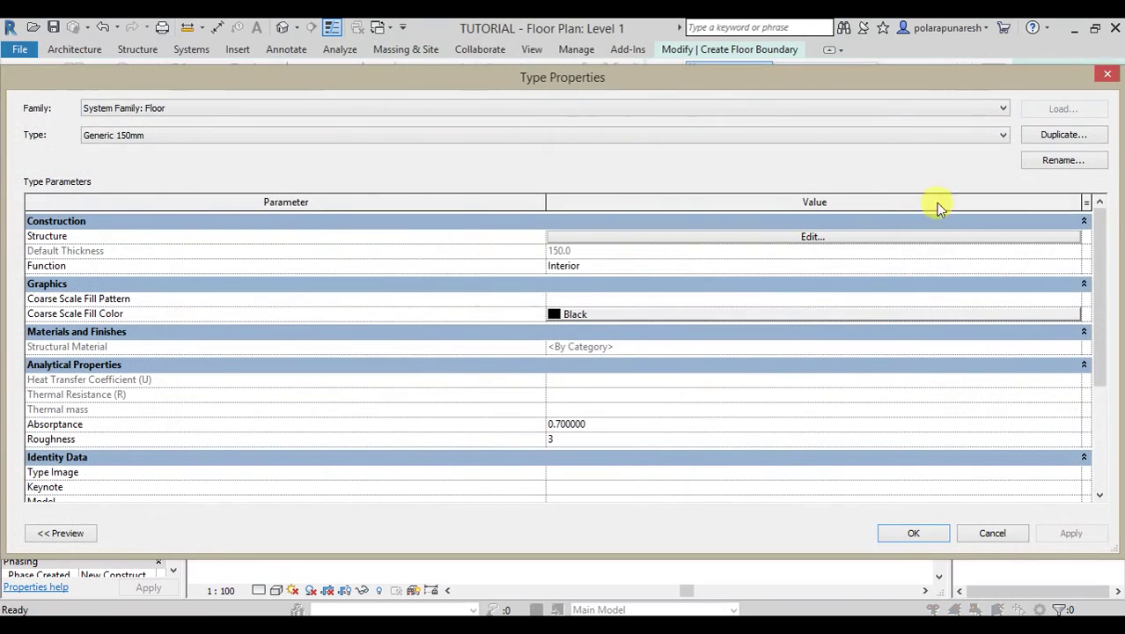
left_click(1087, 138)
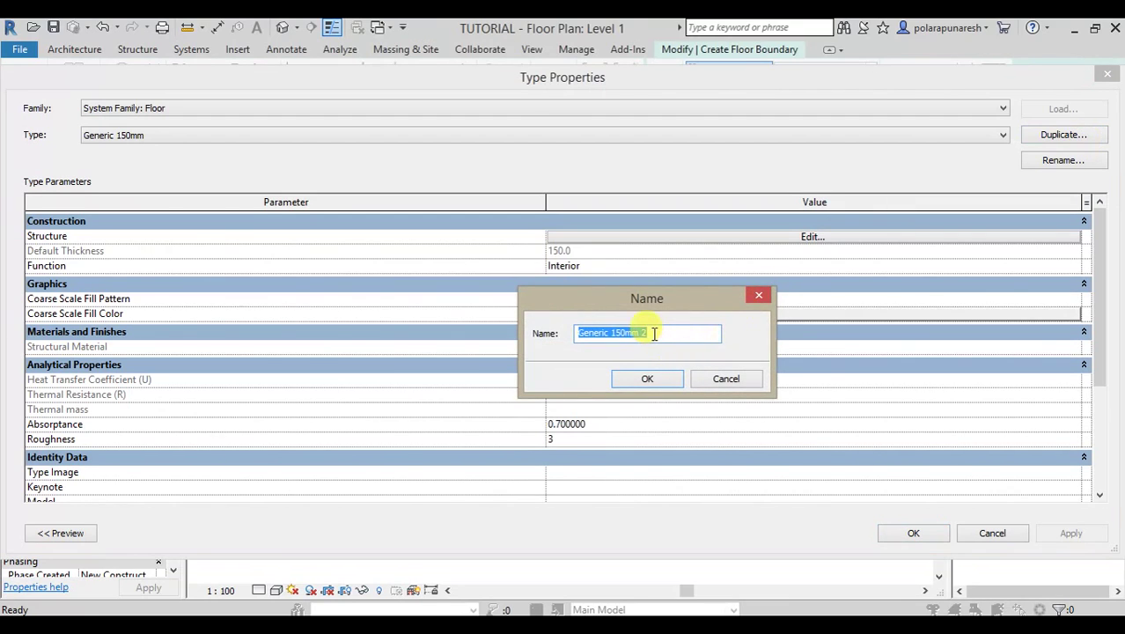
left_click_drag(655, 333, 494, 326)
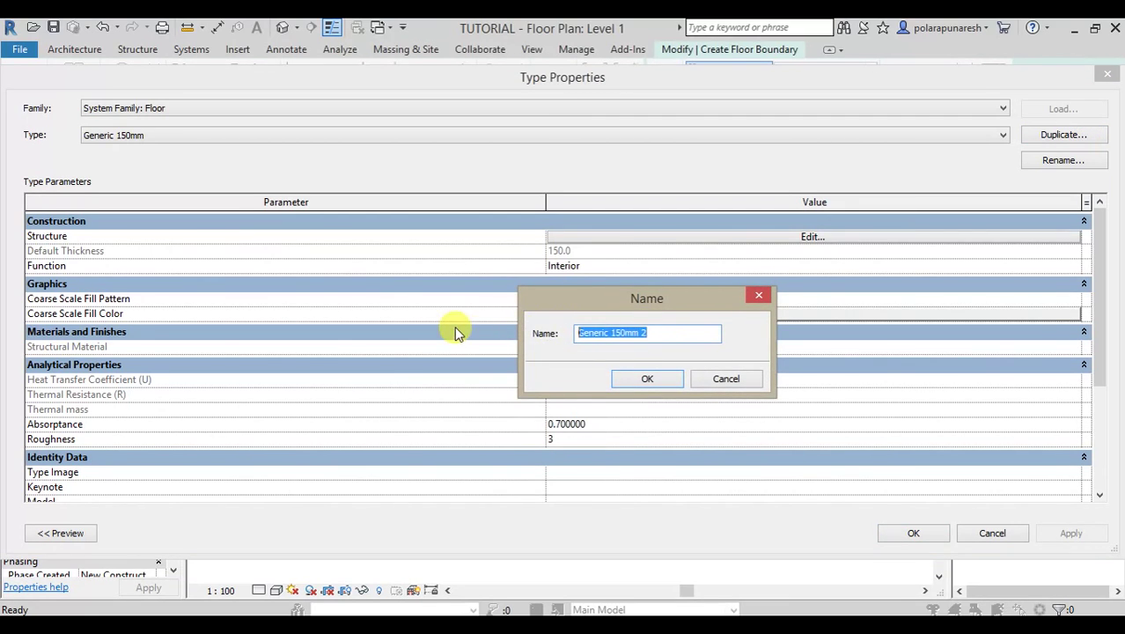
type("100mm")
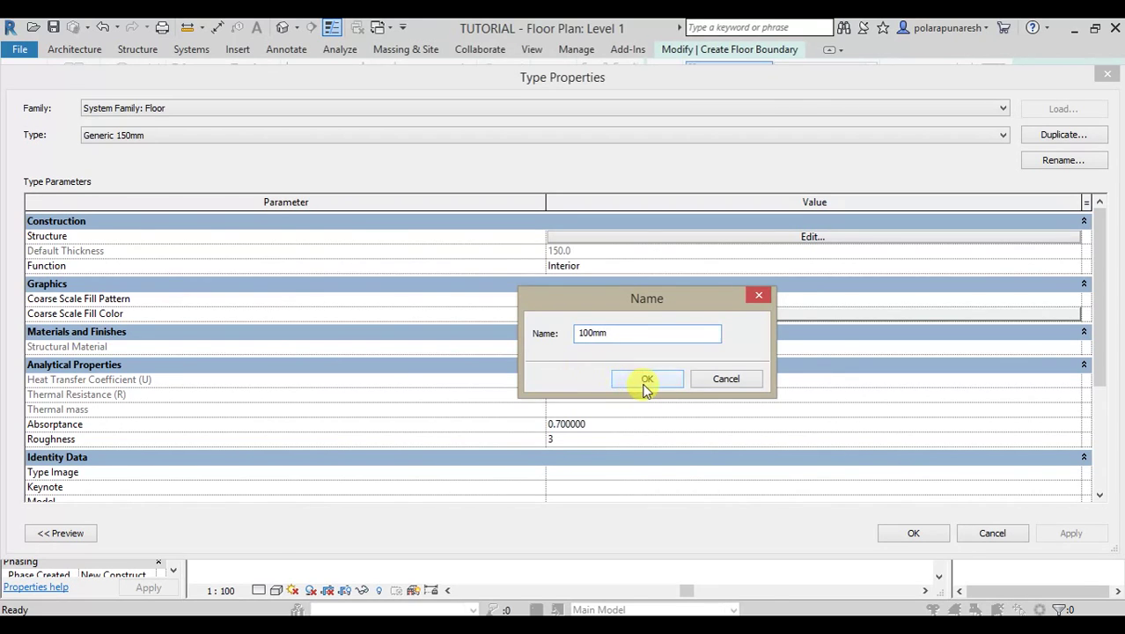
left_click(645, 385)
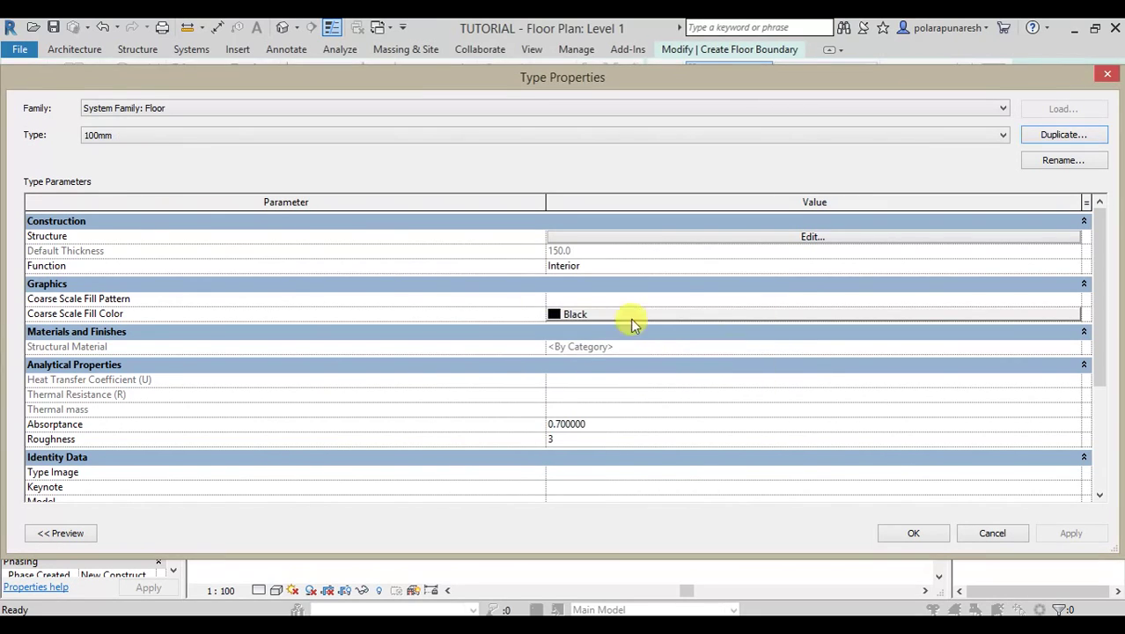
left_click(811, 238)
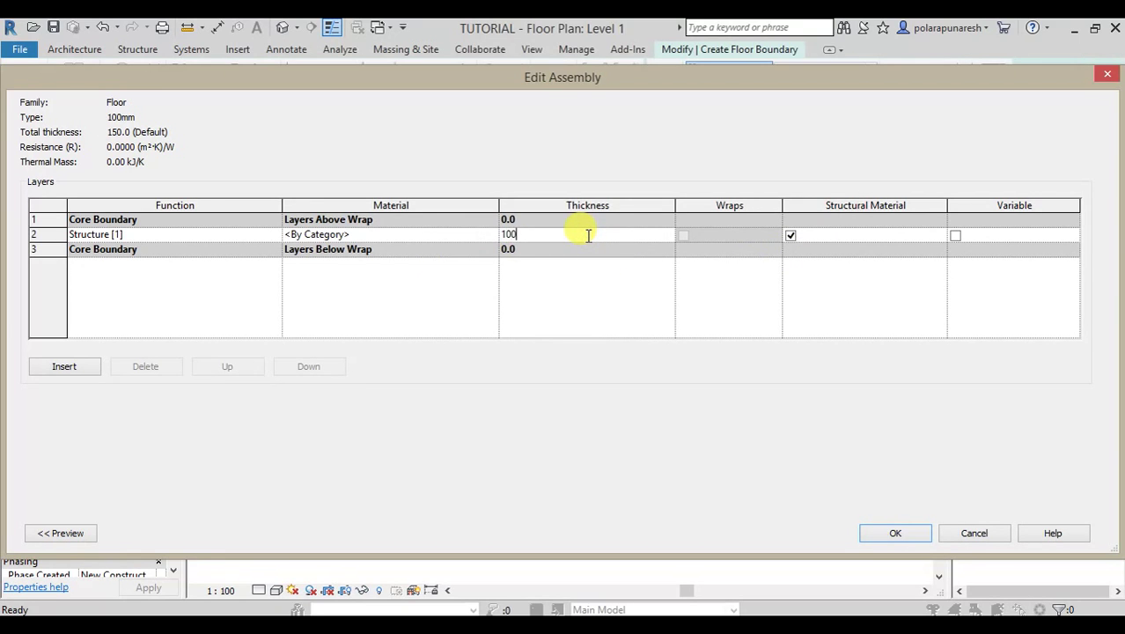
left_click(907, 535)
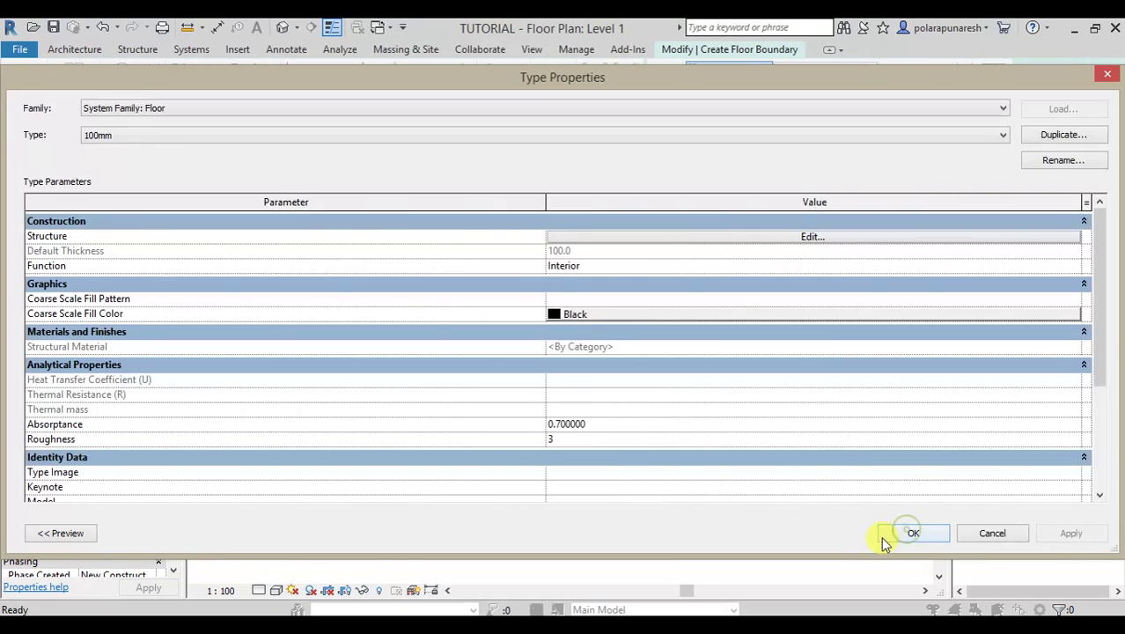
left_click(899, 536)
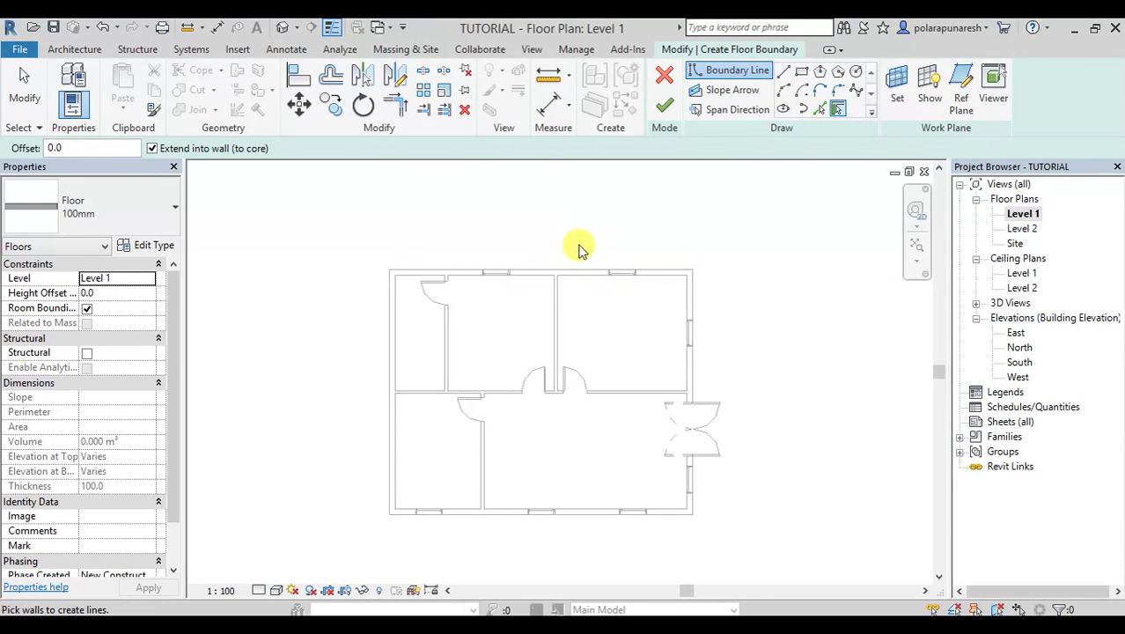
- Choose the Rectangle draw tool for the floor boundary sketch
left_click(805, 76)
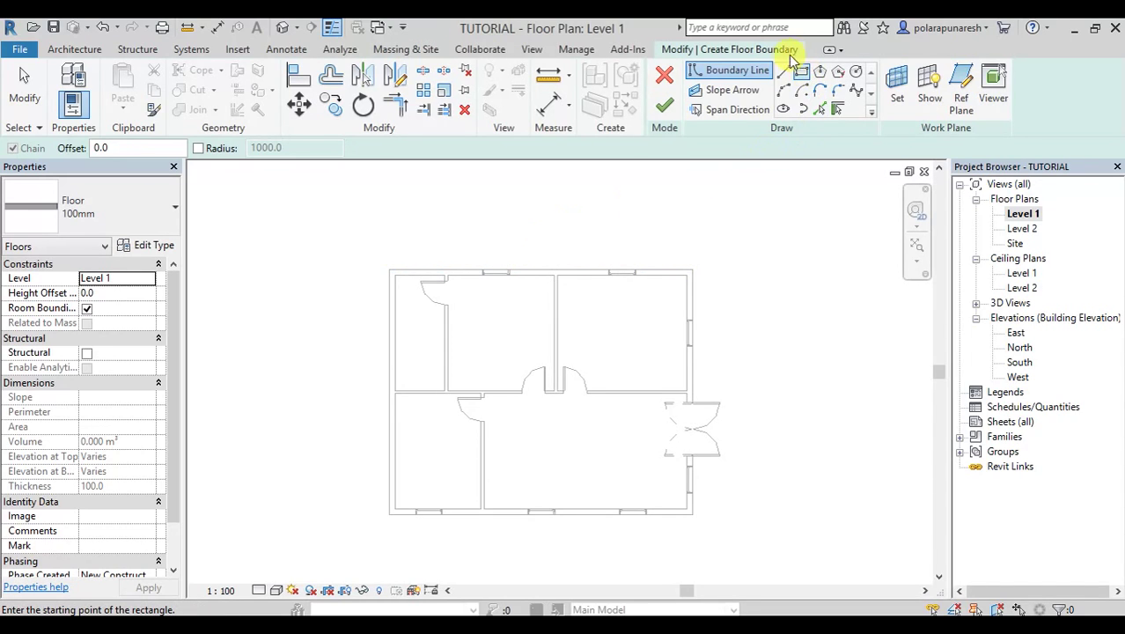
- With Pick Lines at a 1000 offset, pick the top, left, bottom and right exterior walls
left_click(819, 109)
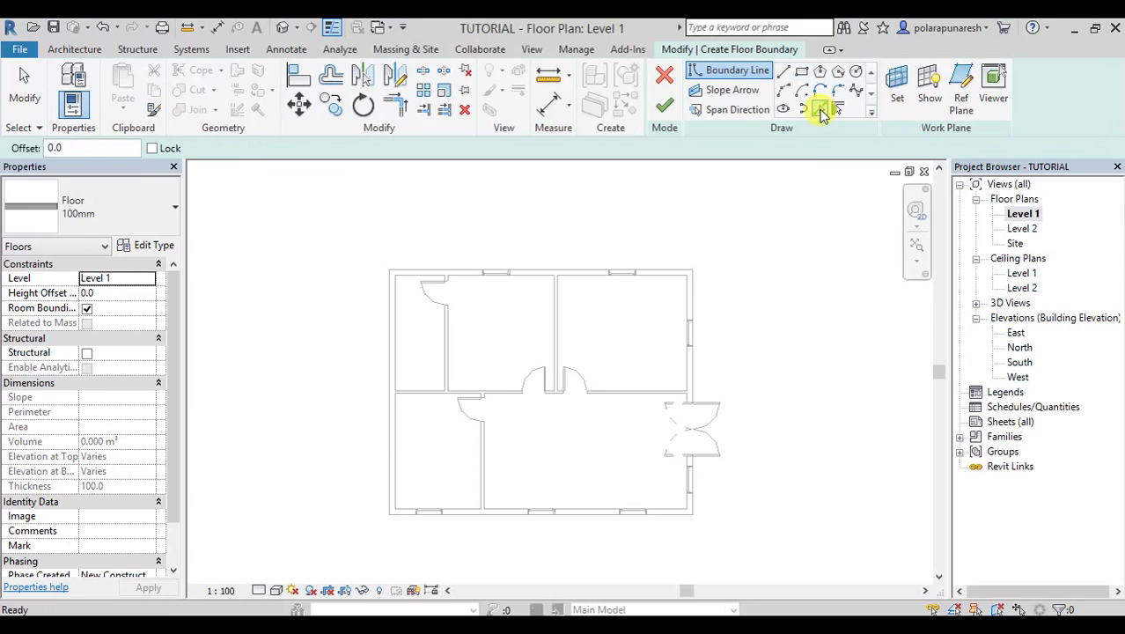
left_click(113, 147)
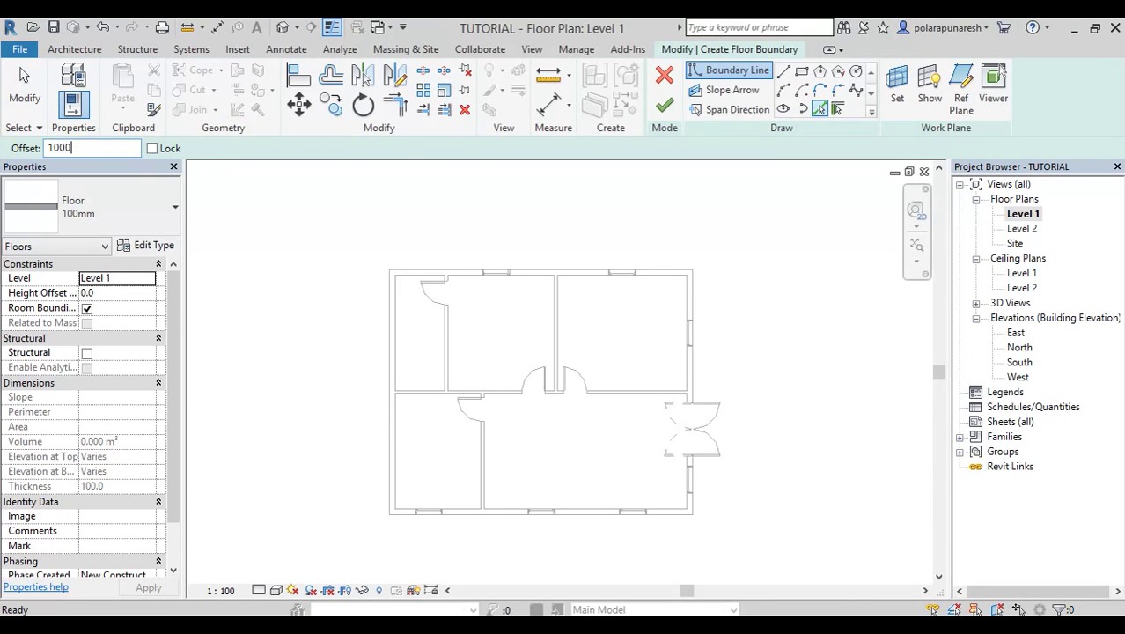
key("Return")
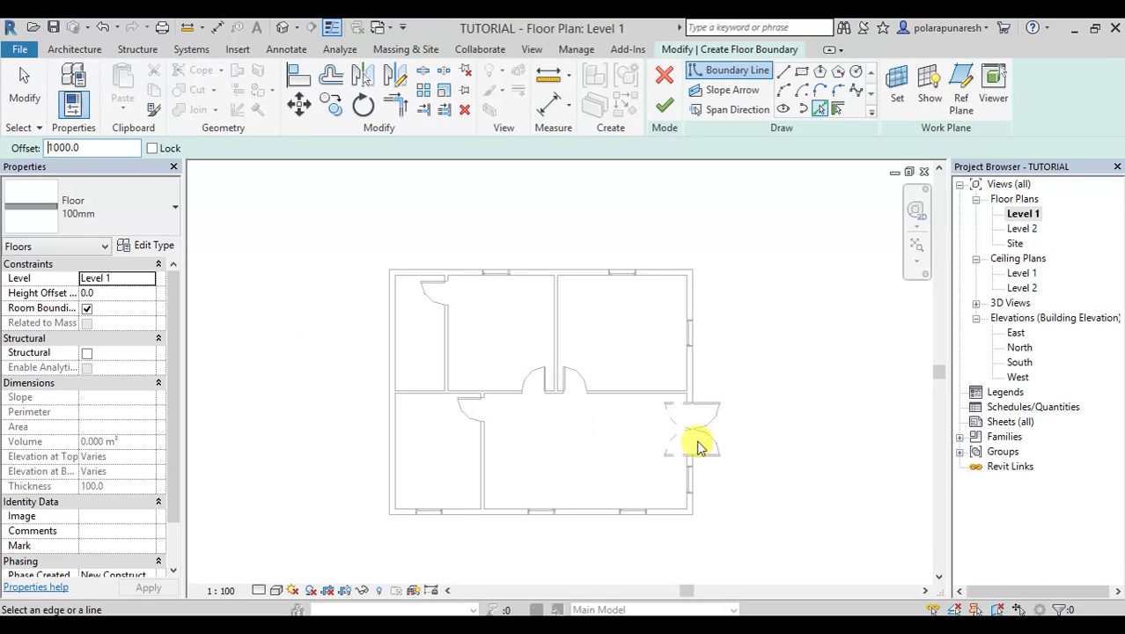
left_click(557, 267)
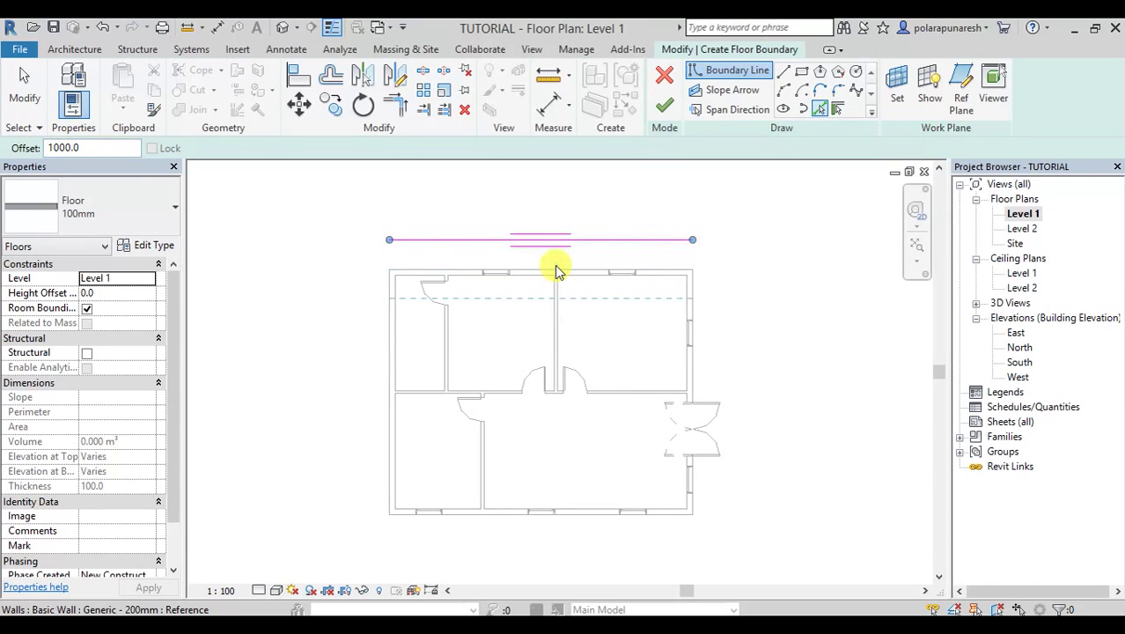
left_click(390, 324)
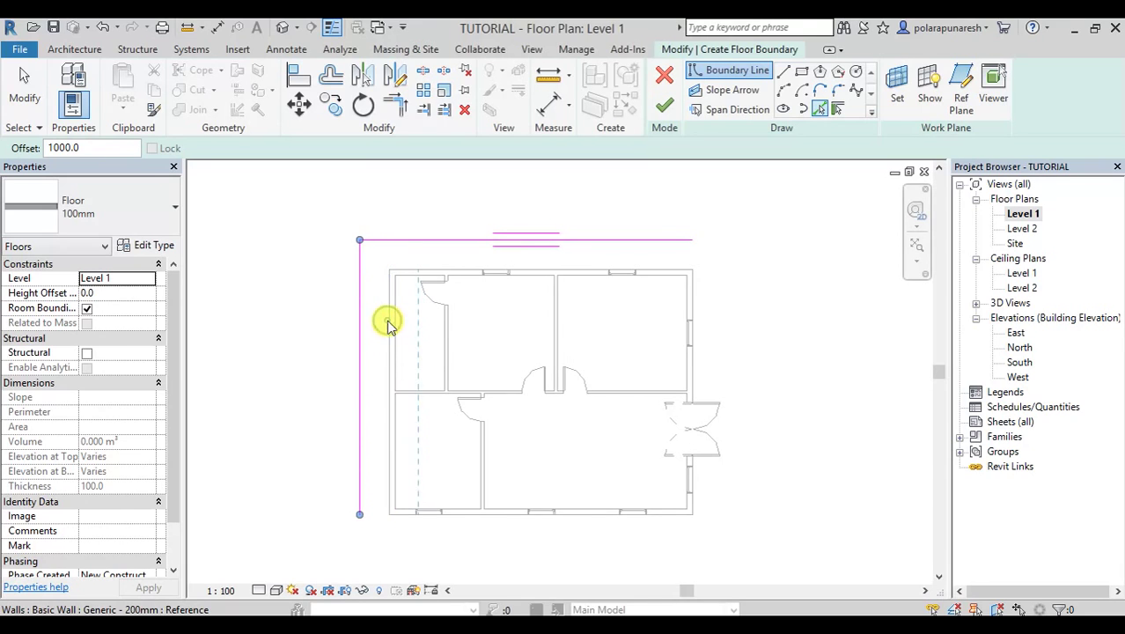
left_click(381, 506)
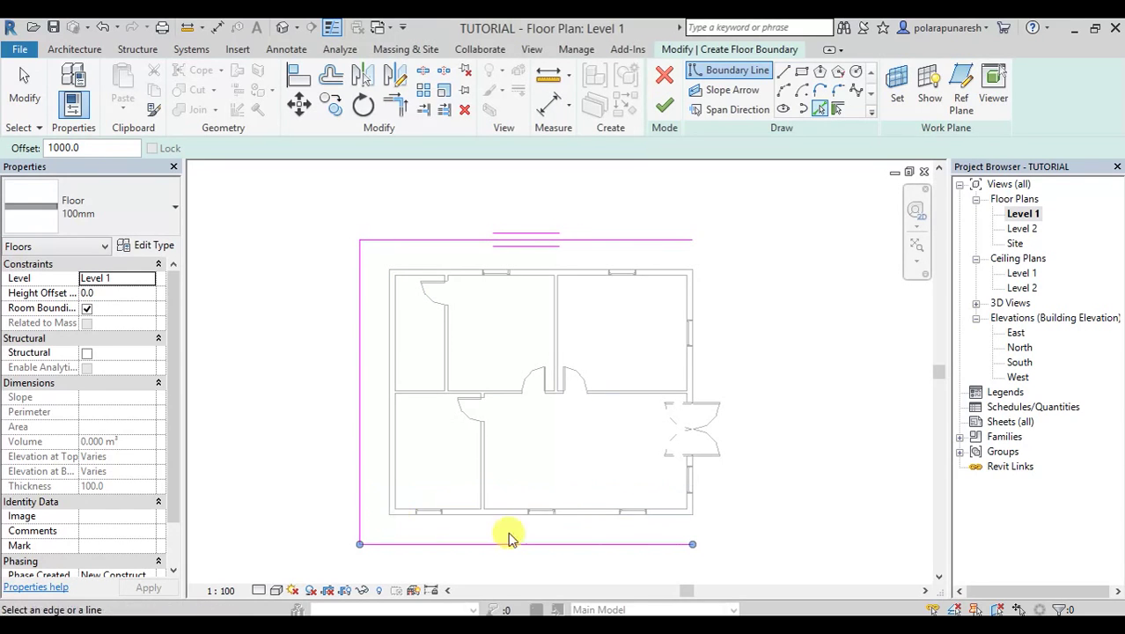
left_click(694, 374)
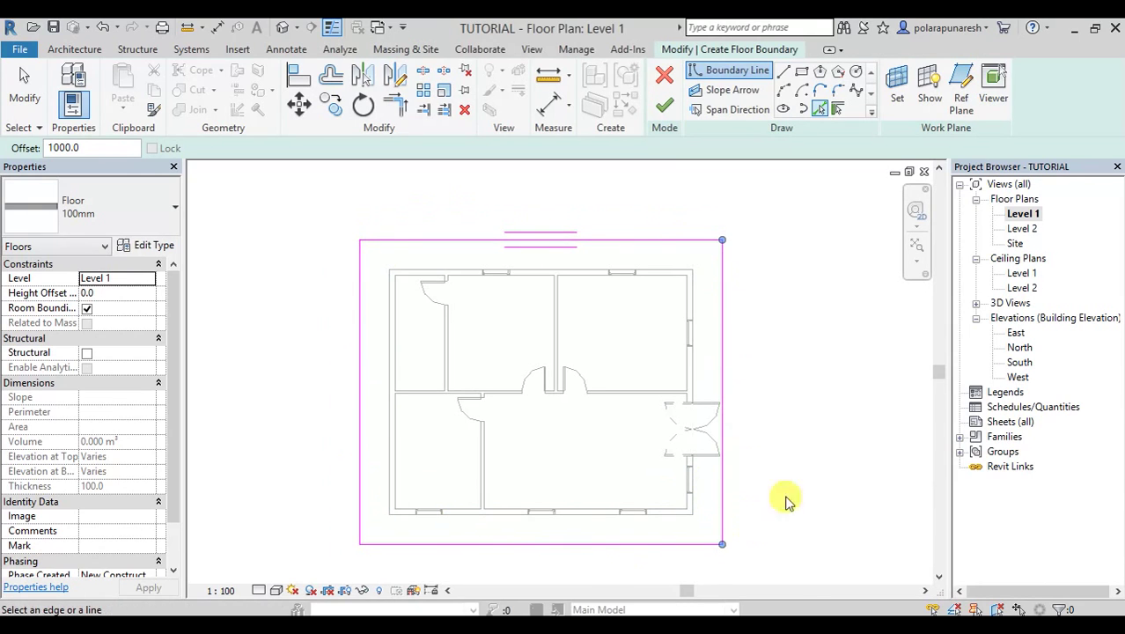
- Finish the sketch to create the Floor 100mm slab and deselect it
left_click(663, 107)
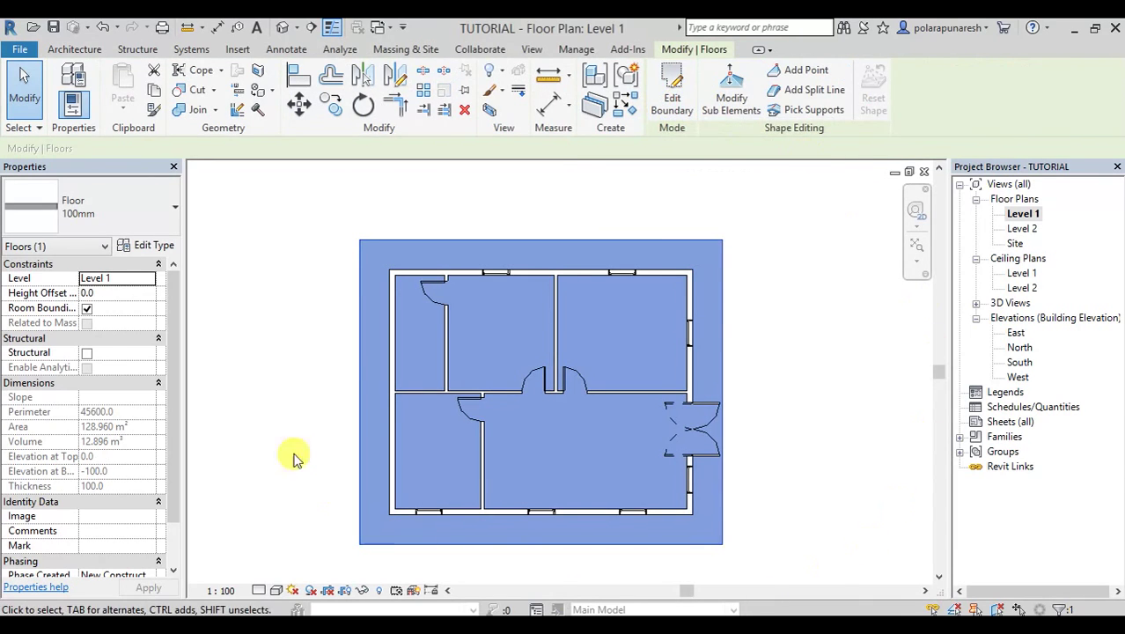
scroll(787, 401, "down", 3)
left_click(745, 376)
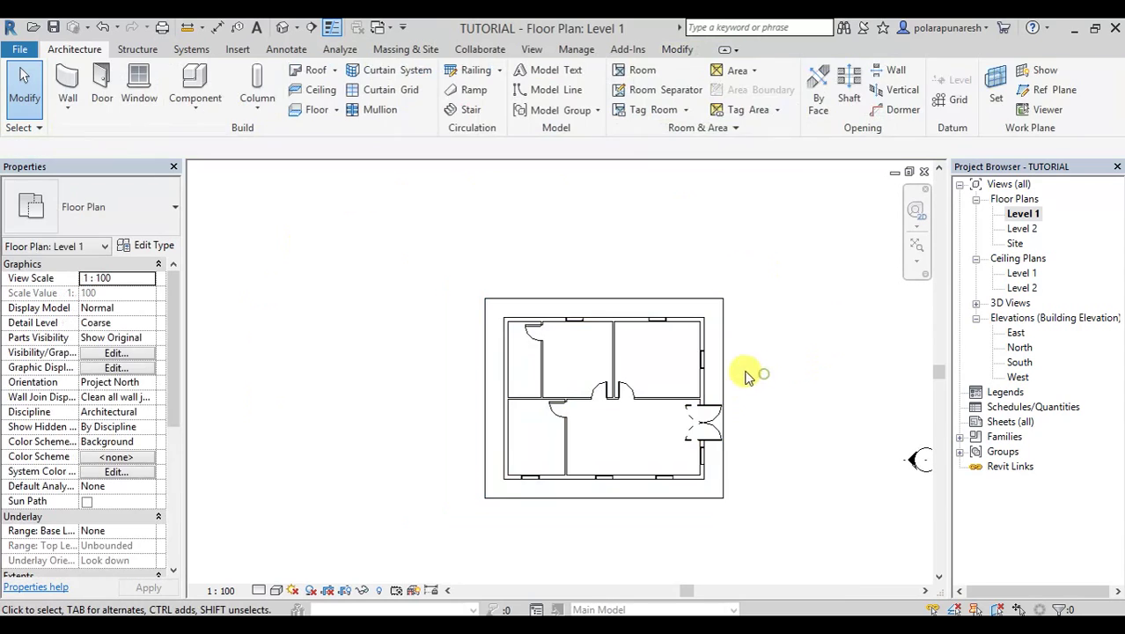
scroll(640, 461, "down", 3)
middle_click_drag(640, 460, 623, 318)
- Orbit the default 3D view and select the 128.960 m² slab to inspect it
left_click(282, 27)
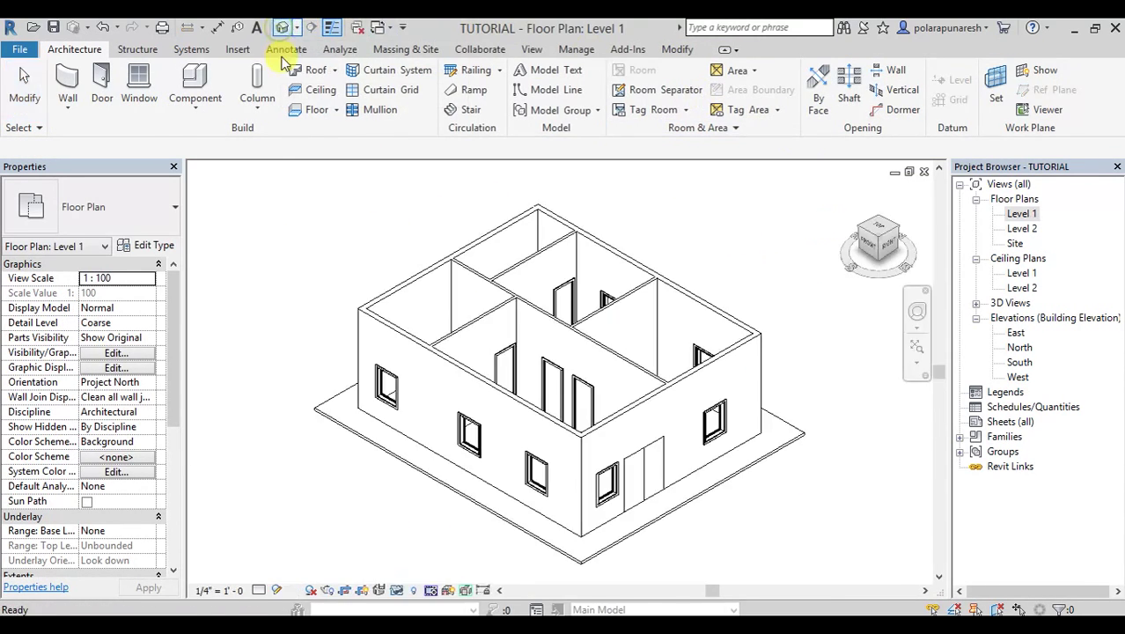
middle_click_drag(414, 432, 653, 485, "shift")
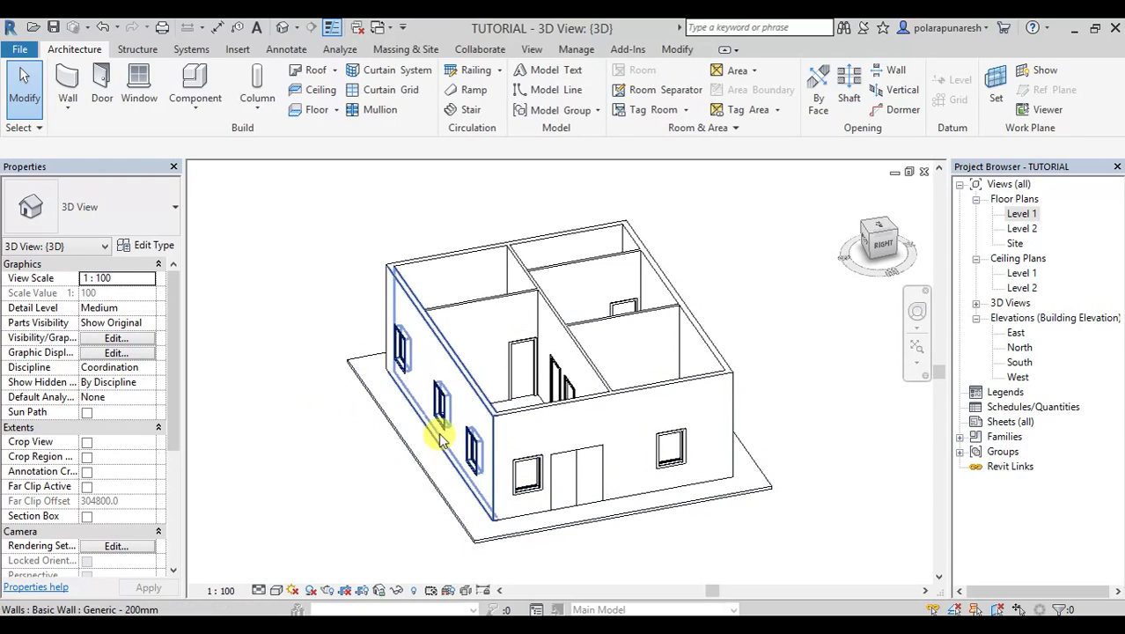
left_click(422, 478)
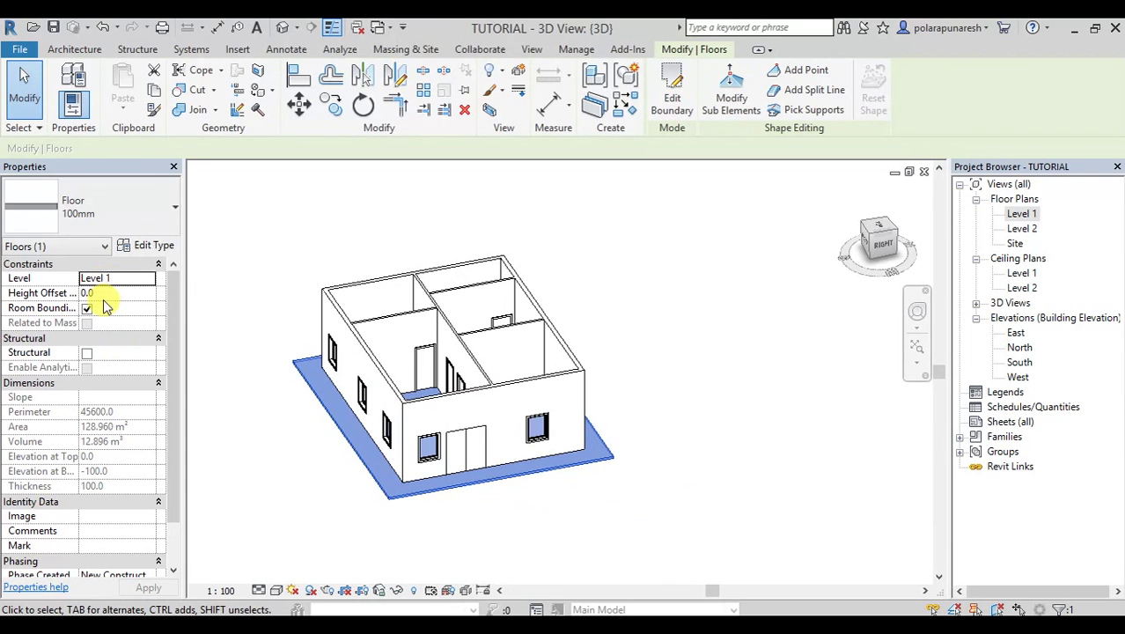
middle_click_drag(588, 465, 604, 419, "shift")
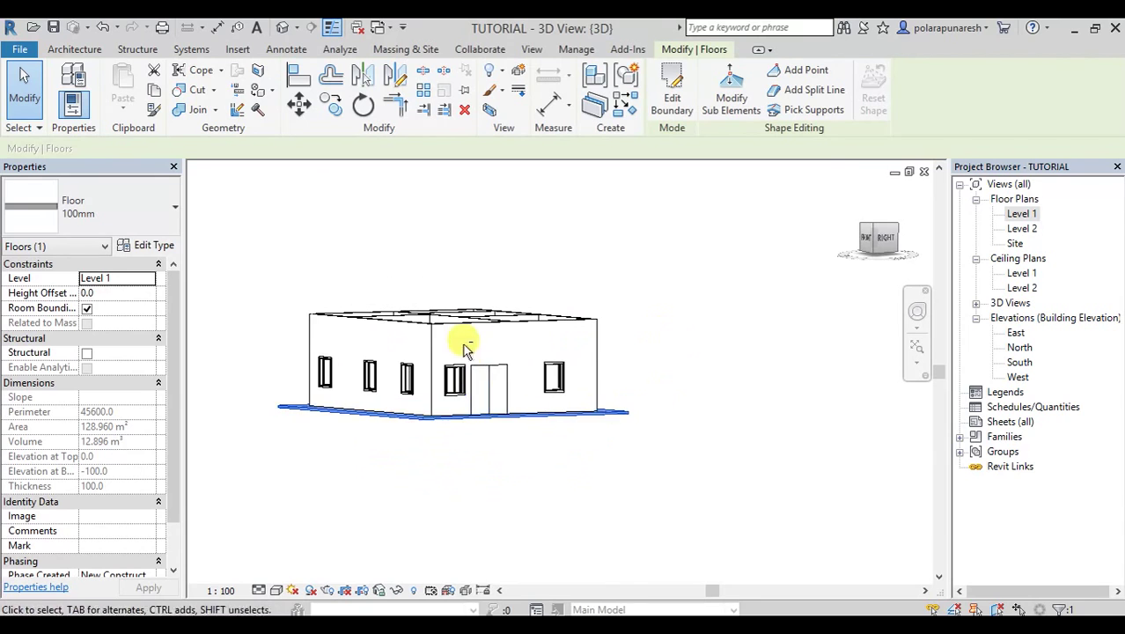
middle_click_drag(518, 347, 548, 422, "shift")
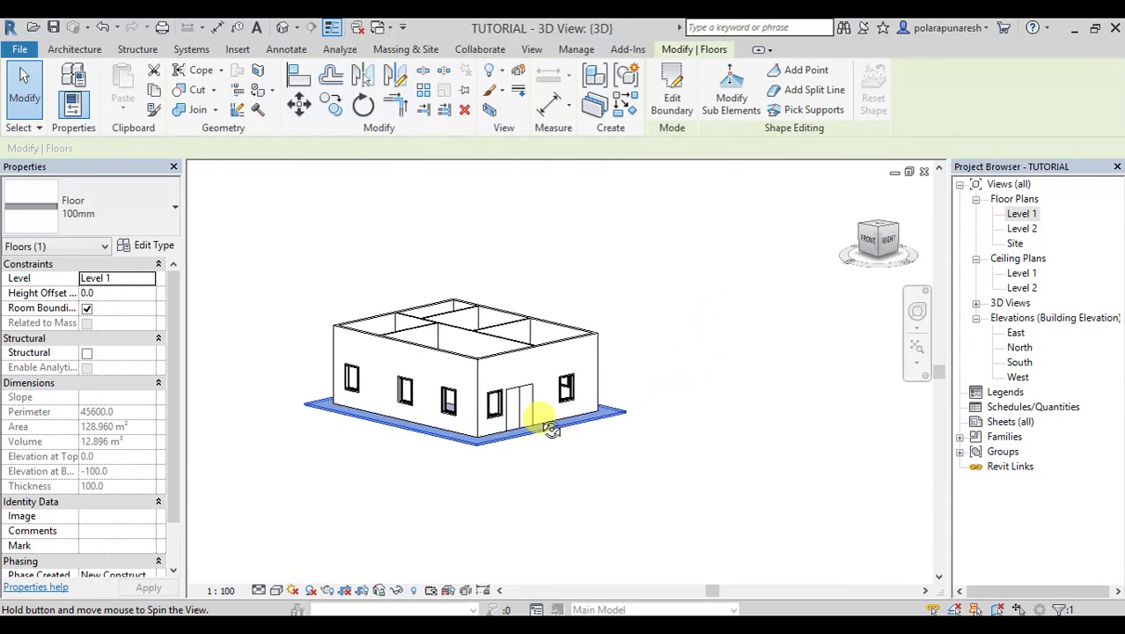
- Zoom in on the slab edge at 0.0 in the East elevation, then reopen the Level 1 plan
double_click(1017, 334)
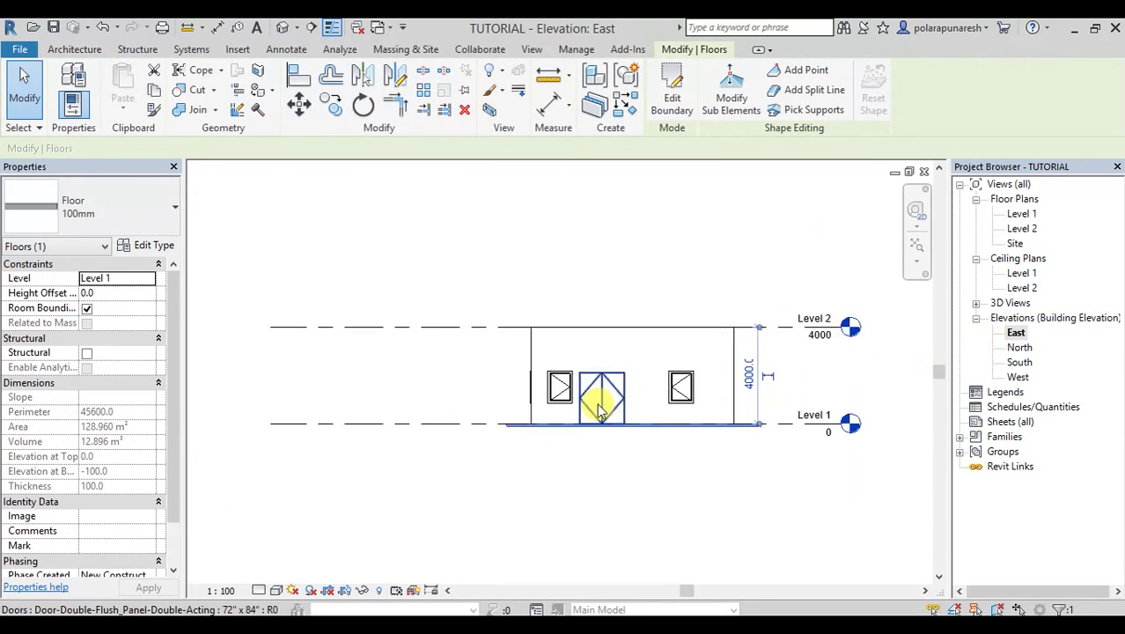
scroll(627, 321, "up", 5)
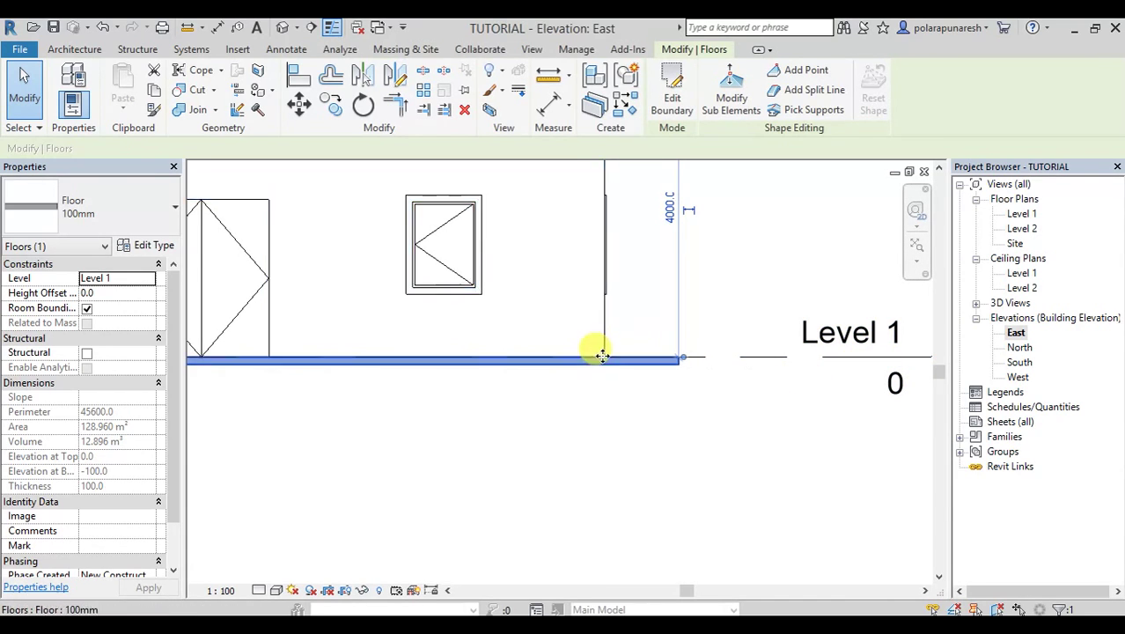
left_click(590, 392)
scroll(546, 361, "down", 3)
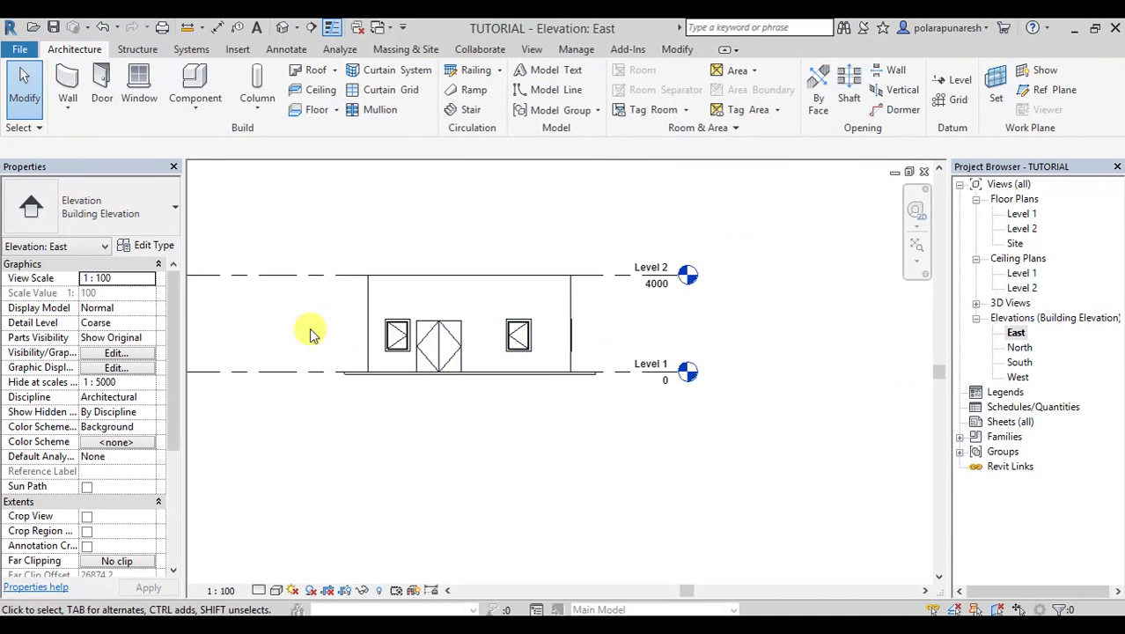
scroll(423, 379, "up", 2)
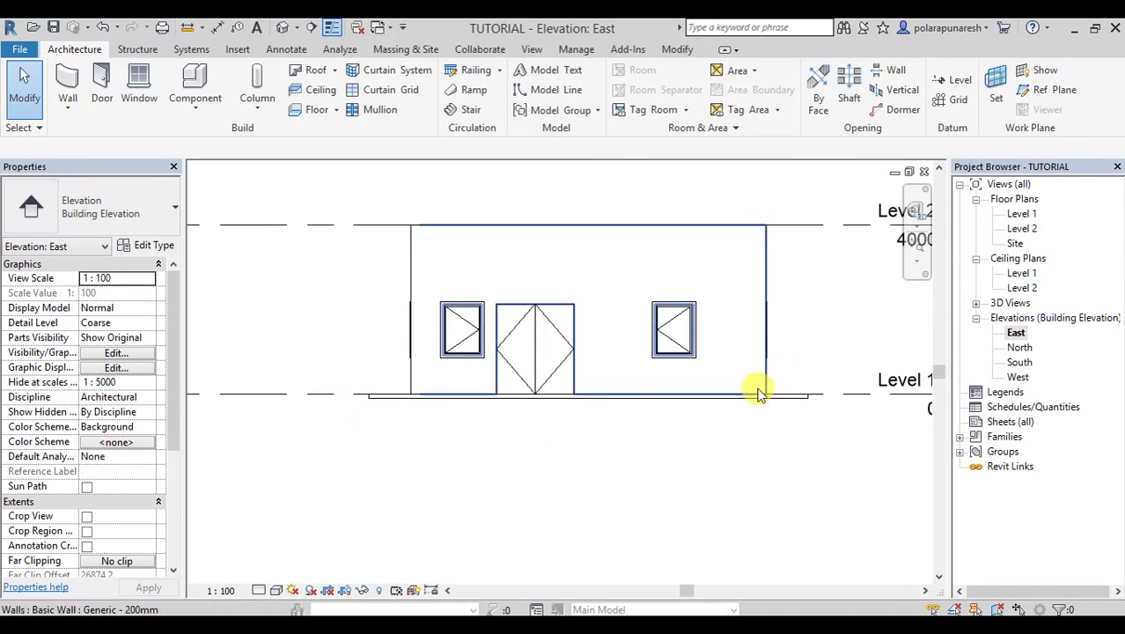
scroll(777, 402, "down", 4)
middle_click_drag(774, 321, 548, 447)
scroll(563, 271, "down", 1)
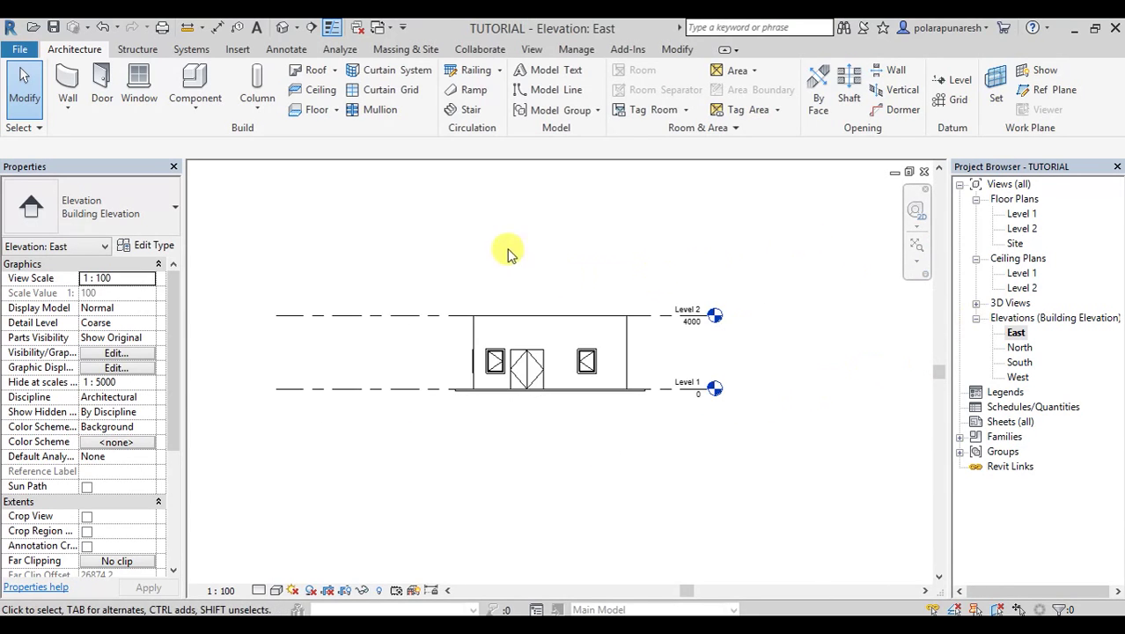
double_click(1022, 214)
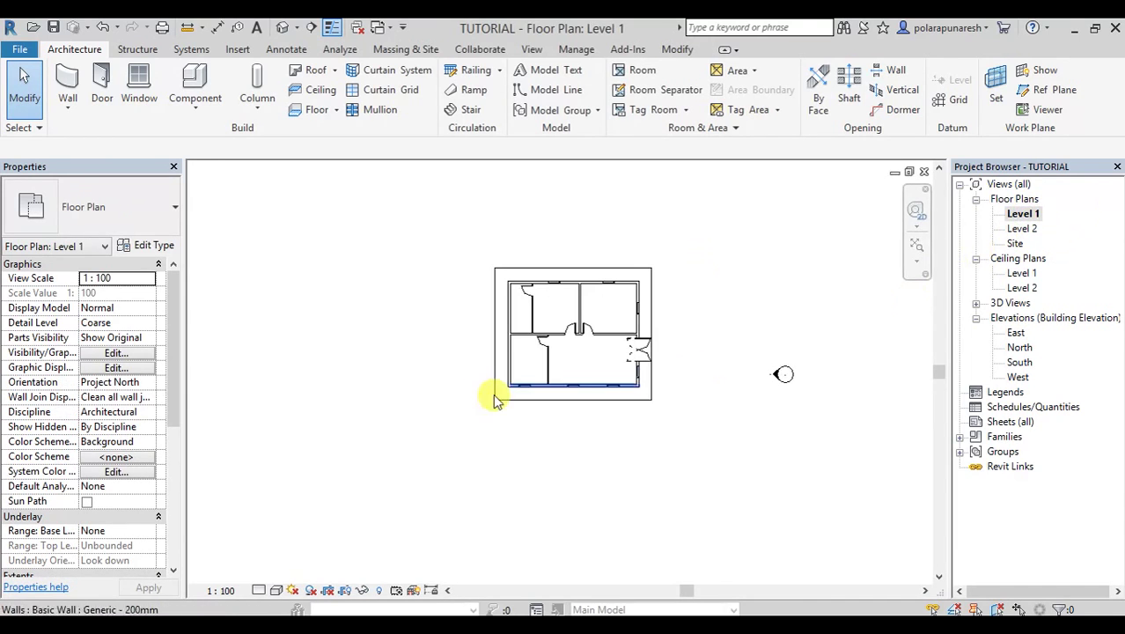
- Place an automatic Compound Ceiling Plain at 2600 offset in the lower-right Level 1 room
scroll(701, 321, "up", 4)
scroll(701, 322, "down", 3)
middle_click_drag(701, 324, 743, 289)
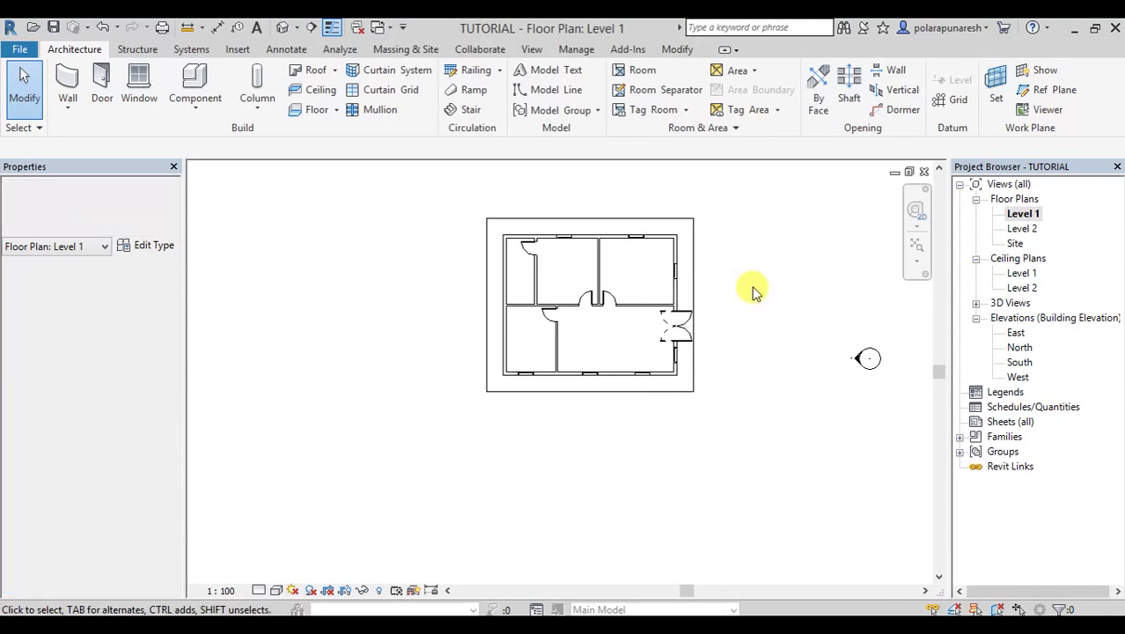
middle_click_drag(530, 239, 493, 277)
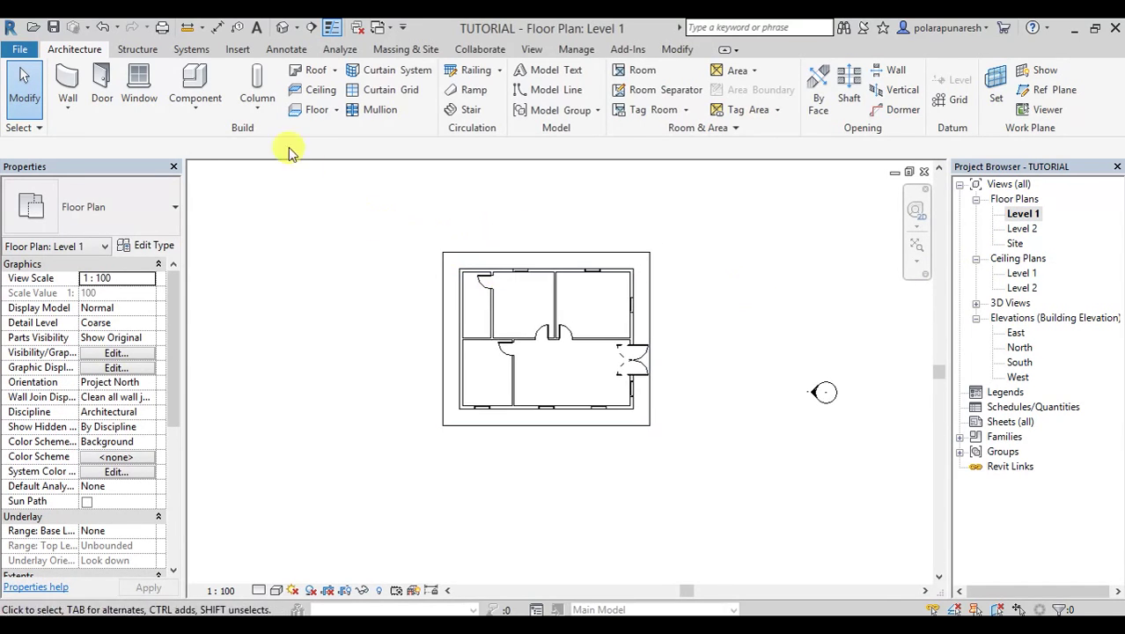
left_click(318, 89)
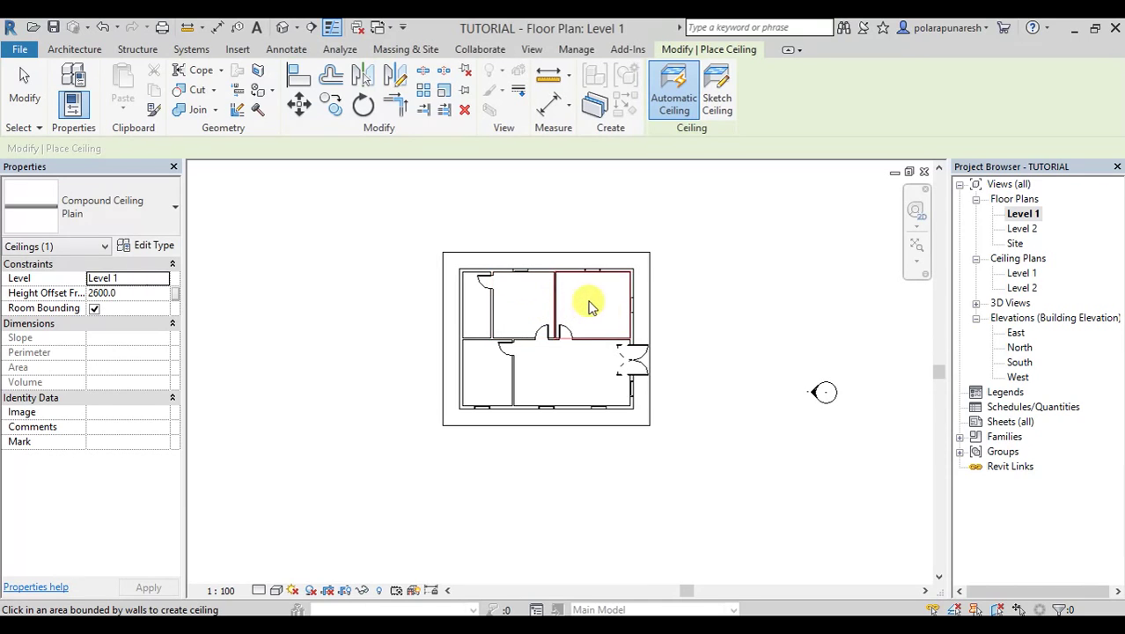
left_click(583, 381)
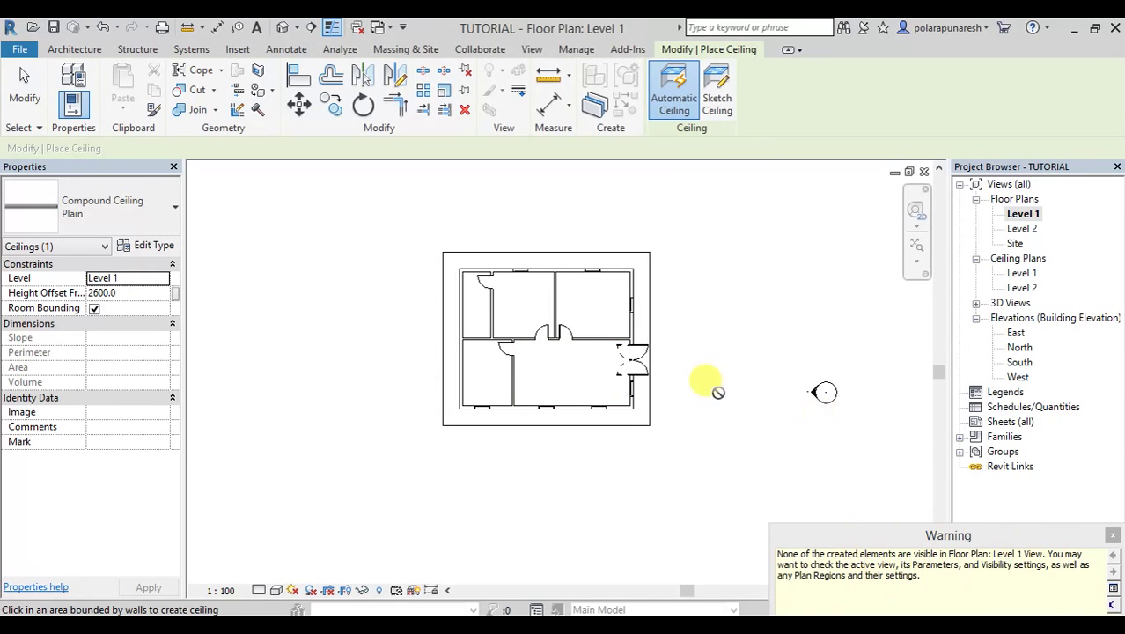
- In the Level 1 ceiling plan, pick the 600 x 600mm Grid ceiling type, then cancel placement
double_click(1021, 274)
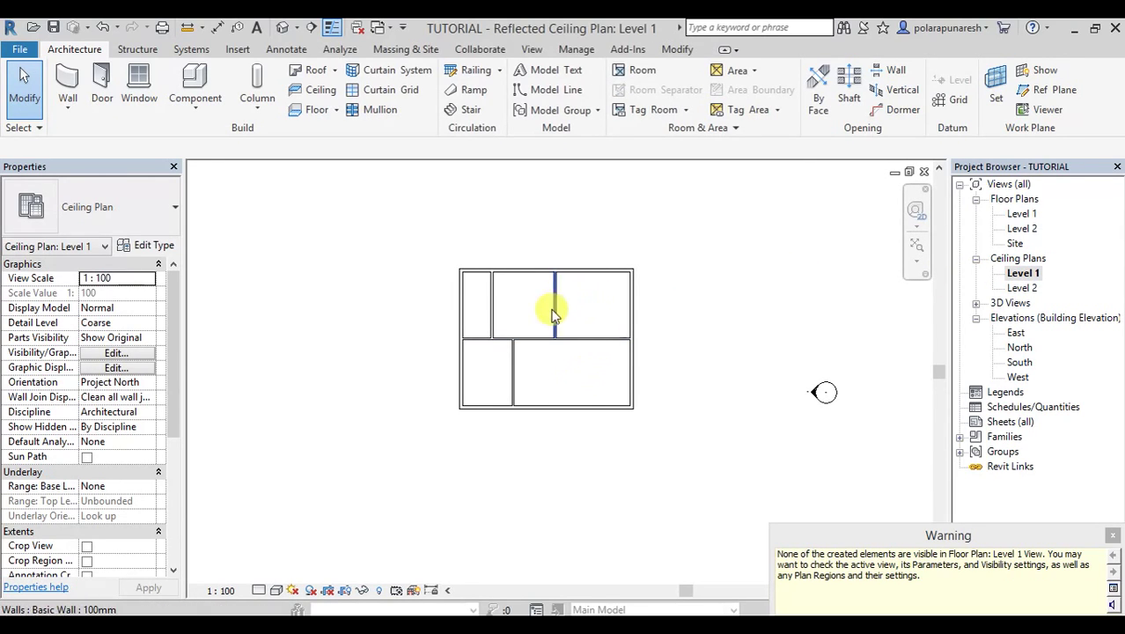
left_click(319, 92)
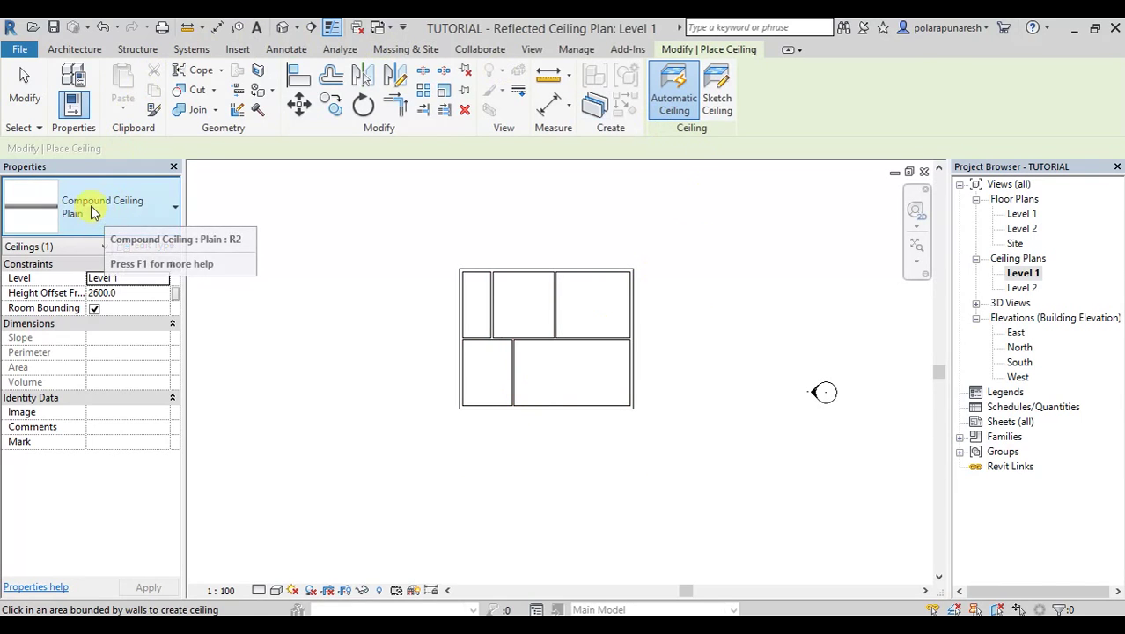
left_click(168, 214)
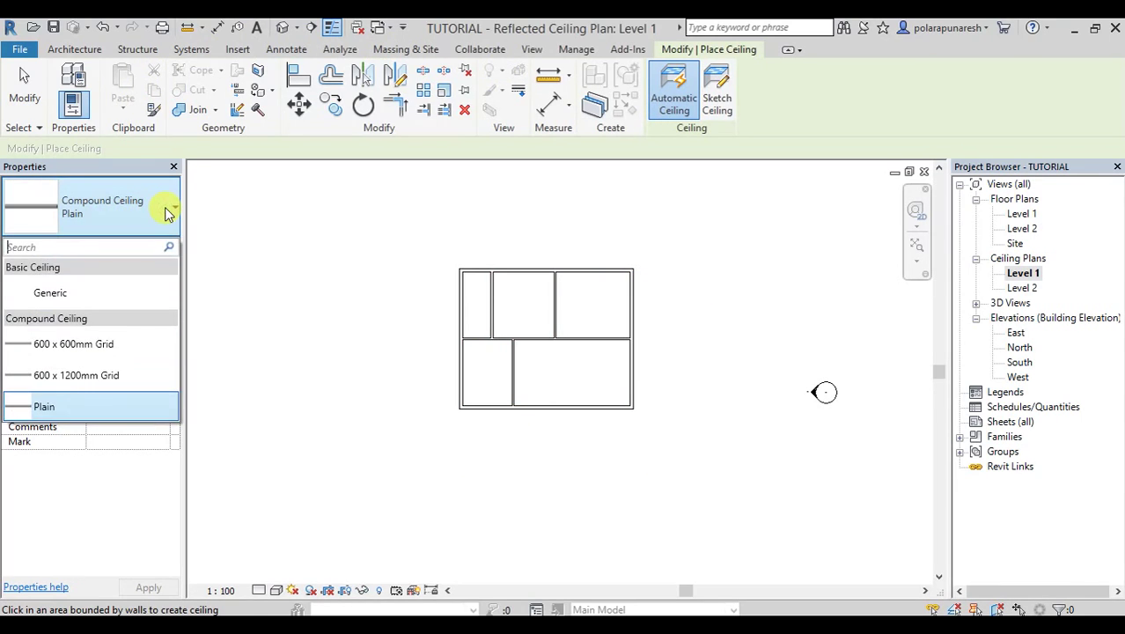
left_click(128, 353)
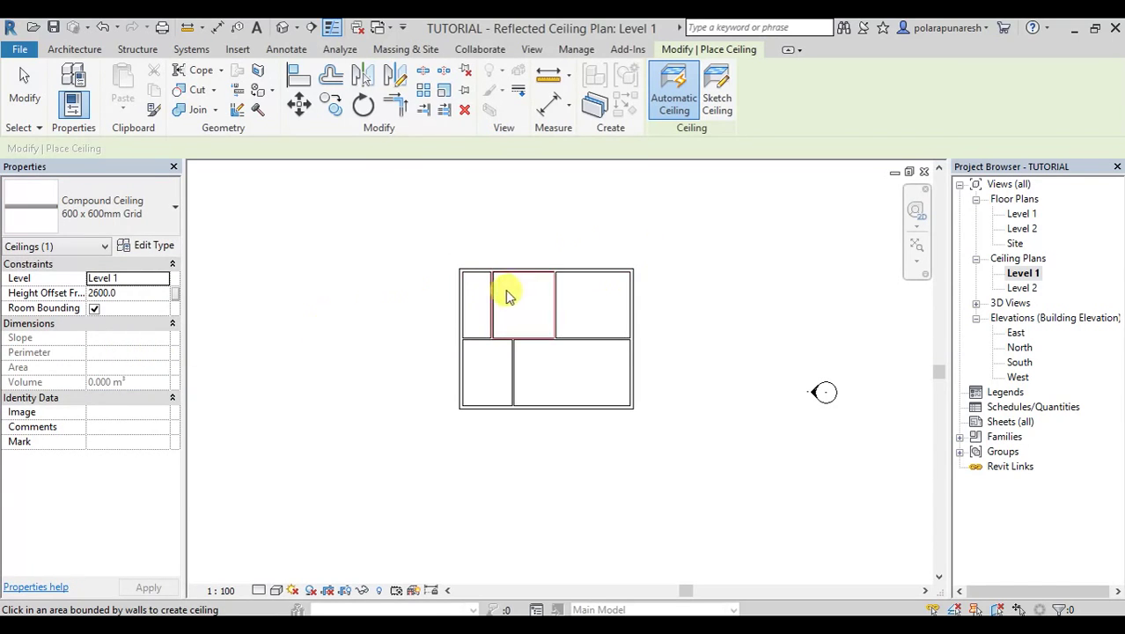
right_click(426, 235)
left_click(464, 241)
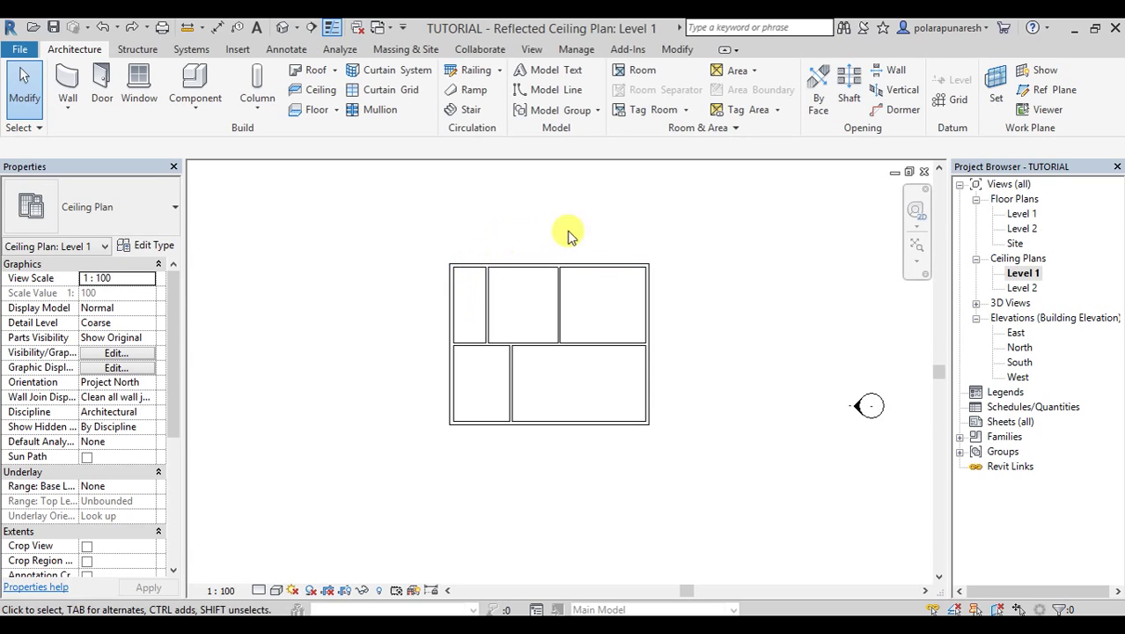
- Orbit the default 3D view and select the 6.715 m² Compound Ceiling Plain in the top-left room
left_click(285, 26)
scroll(399, 331, "up", 3)
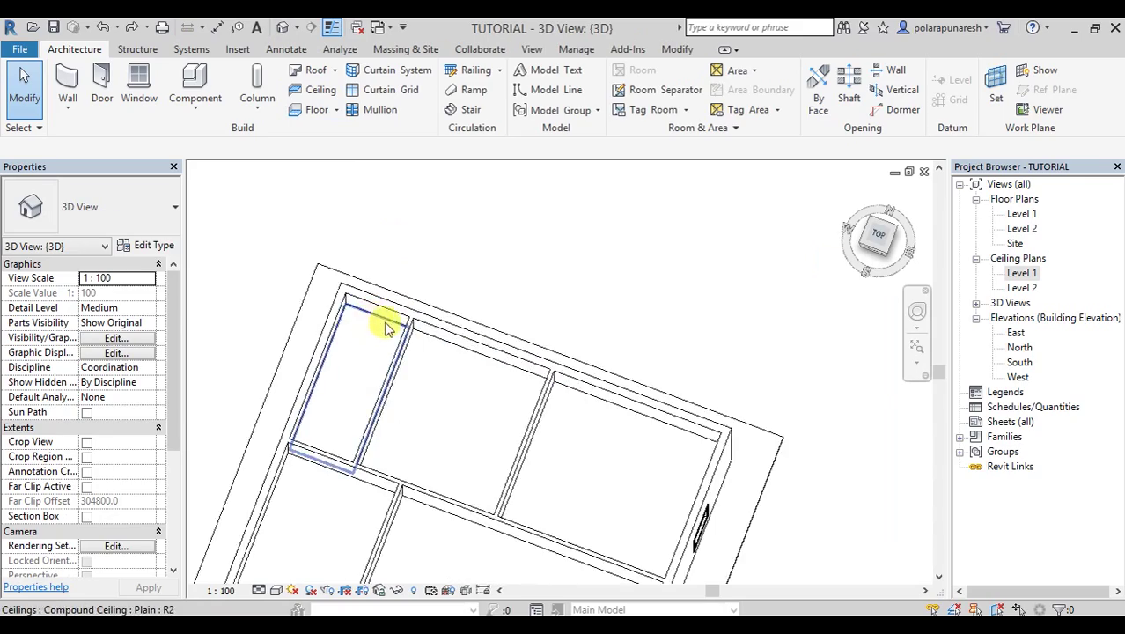
scroll(521, 276, "down", 2)
middle_click_drag(524, 277, 405, 330, "shift")
scroll(405, 330, "up", 2)
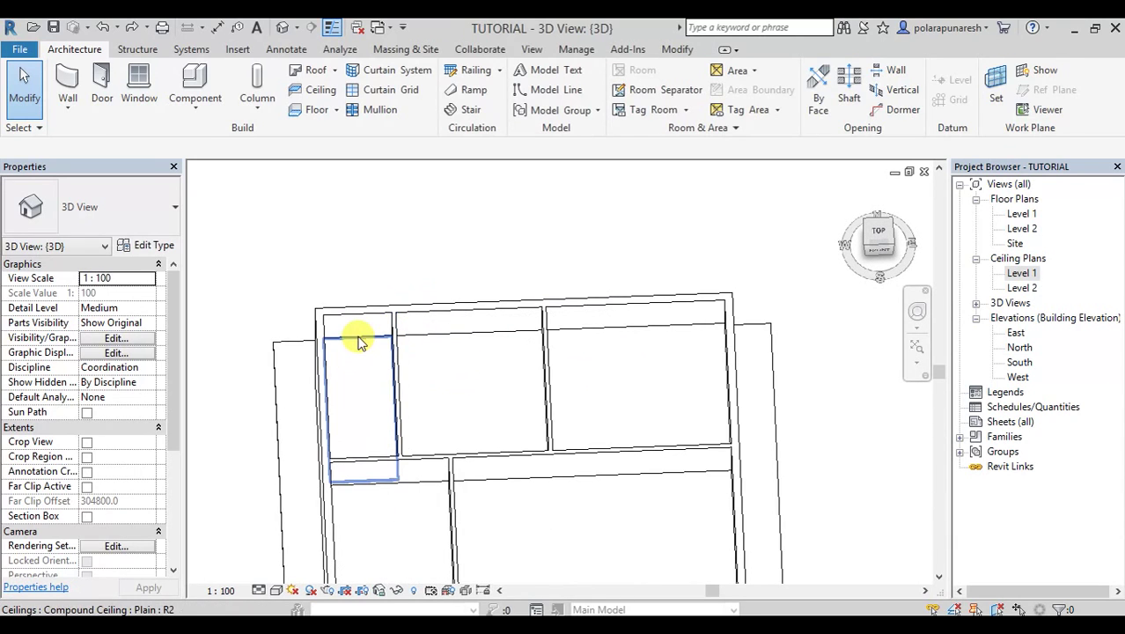
left_click(361, 334)
scroll(464, 231, "down", 3)
middle_click_drag(464, 231, 478, 198)
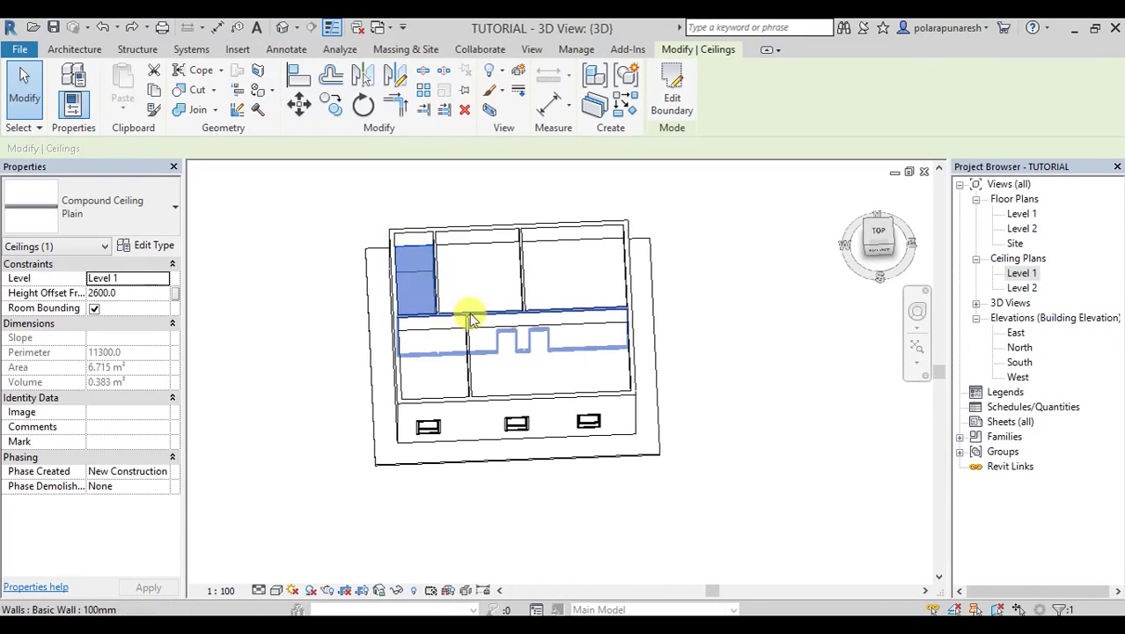
- Select every Plain ceiling in the project and switch them to Compound Ceiling 600 x 600mm Grid
right_click(410, 257)
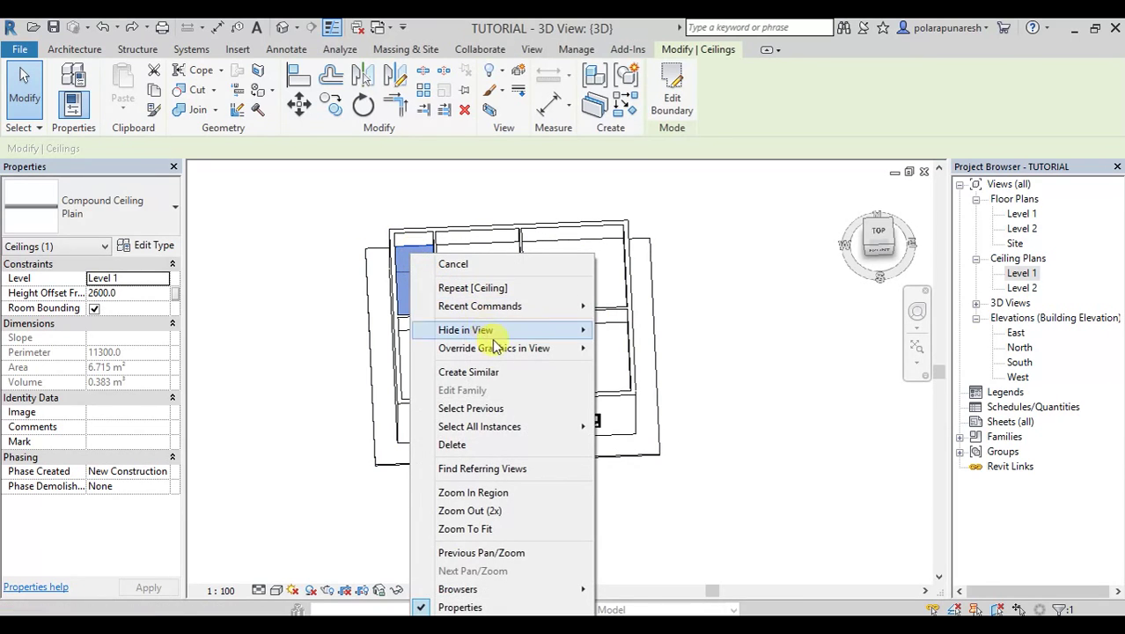
mouse_move(515, 431)
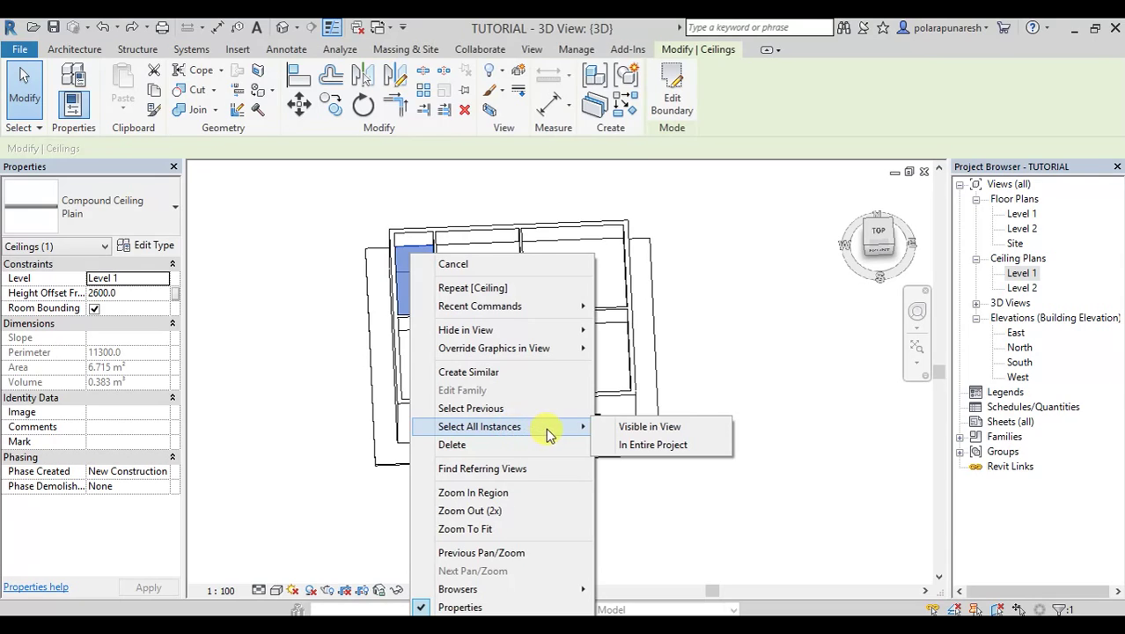
left_click(662, 446)
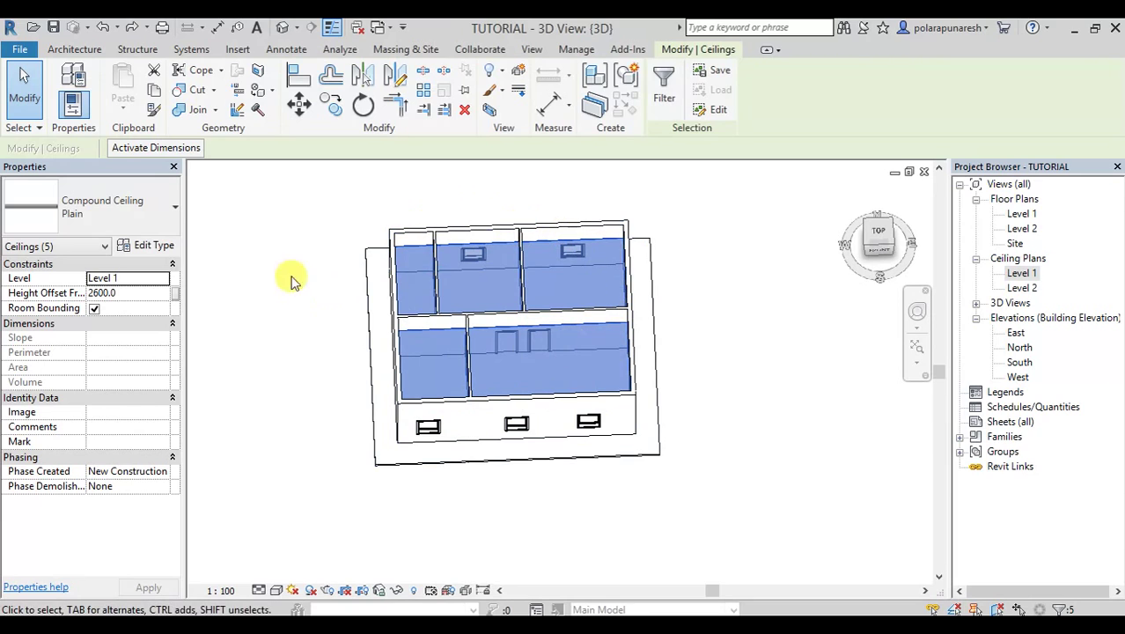
left_click(128, 212)
mouse_move(113, 350)
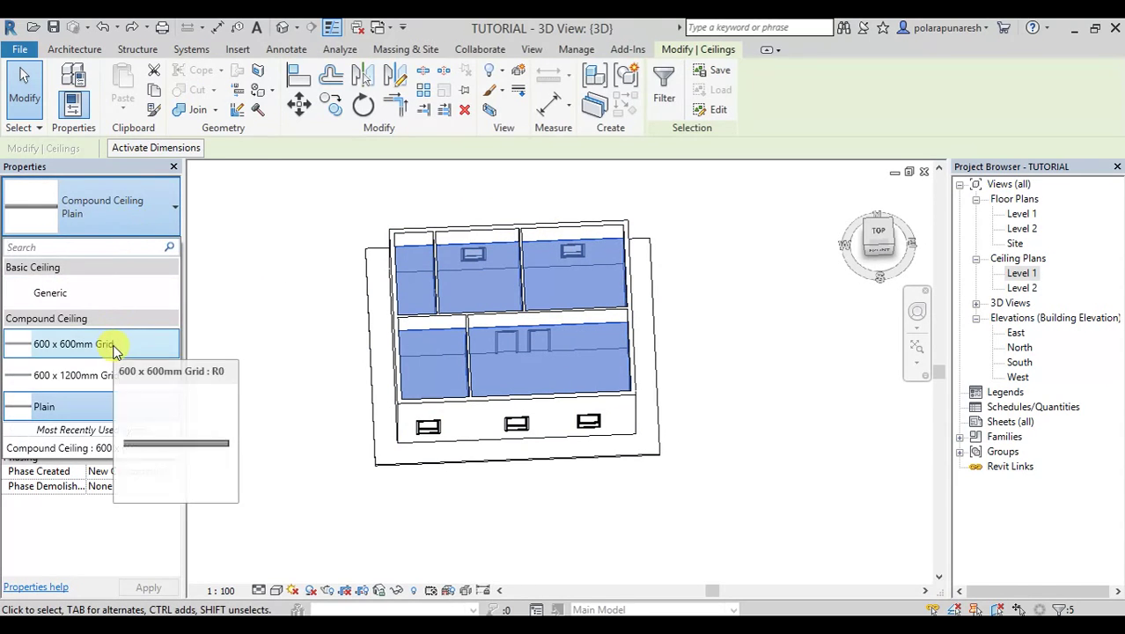
left_click(70, 344)
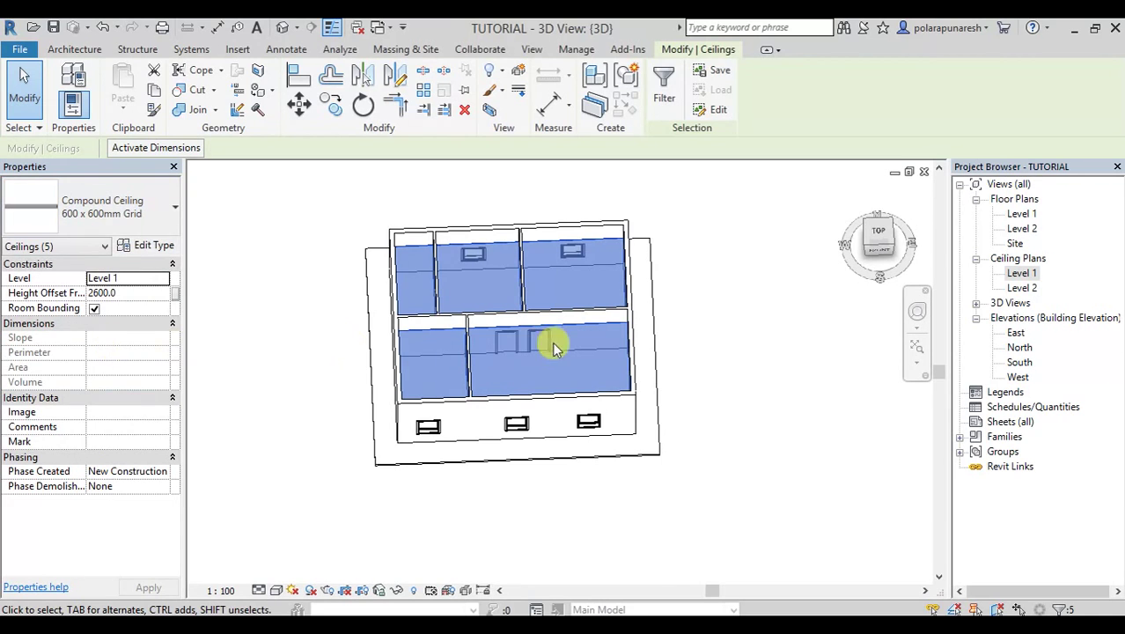
- Review the gridded ceilings in the Level 1 ceiling plan, then go back to the Level 1 floor plan
double_click(1022, 274)
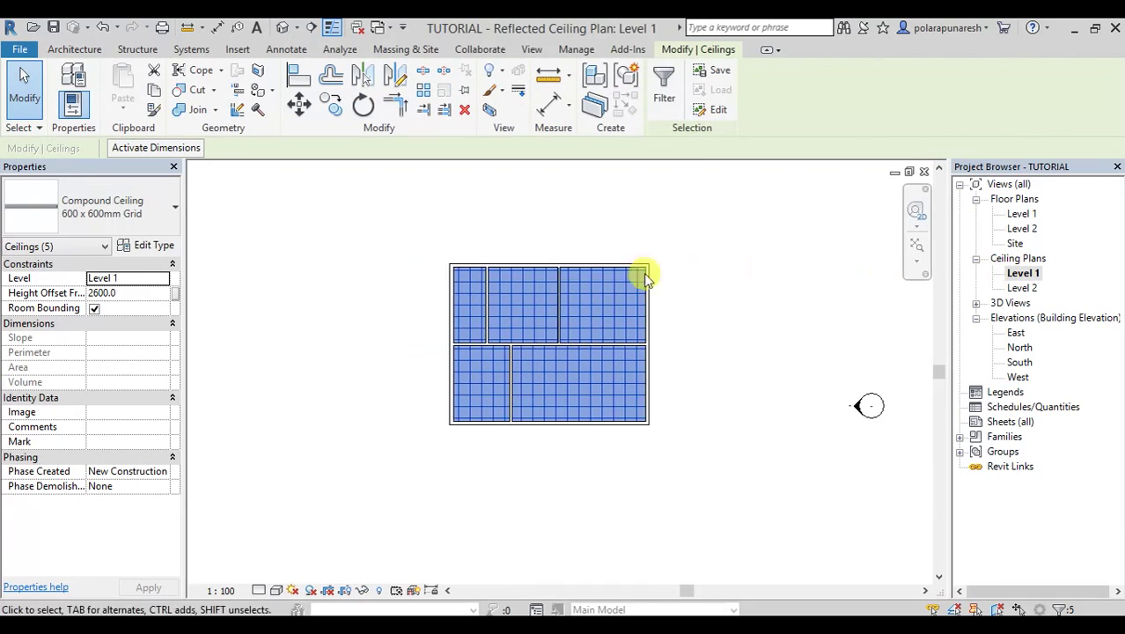
left_click(423, 233)
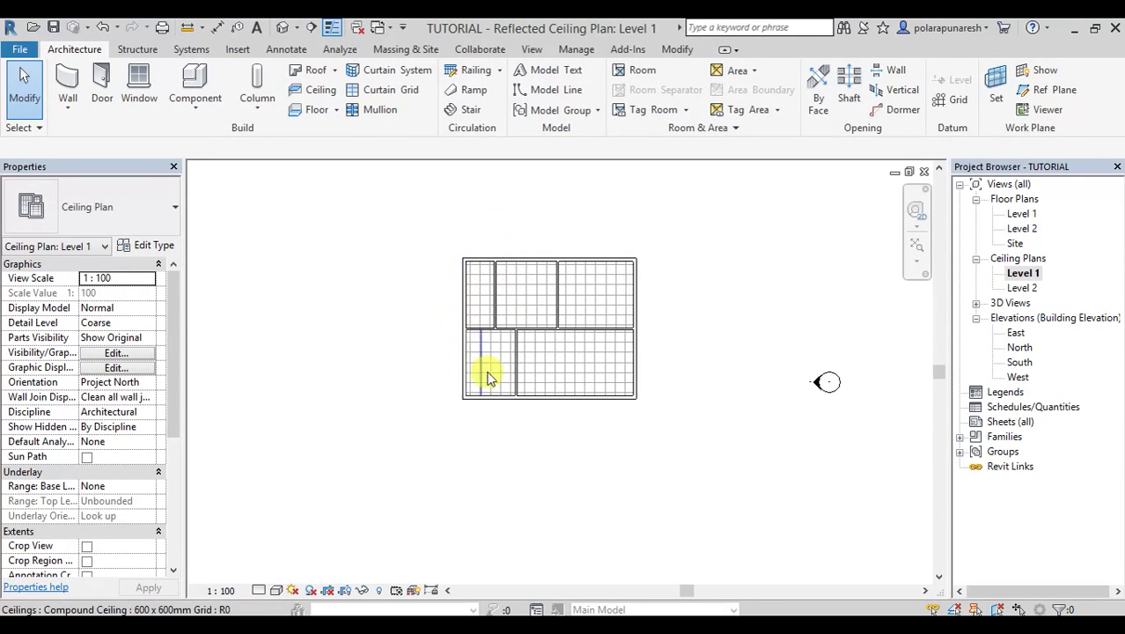
scroll(507, 269, "up", 5)
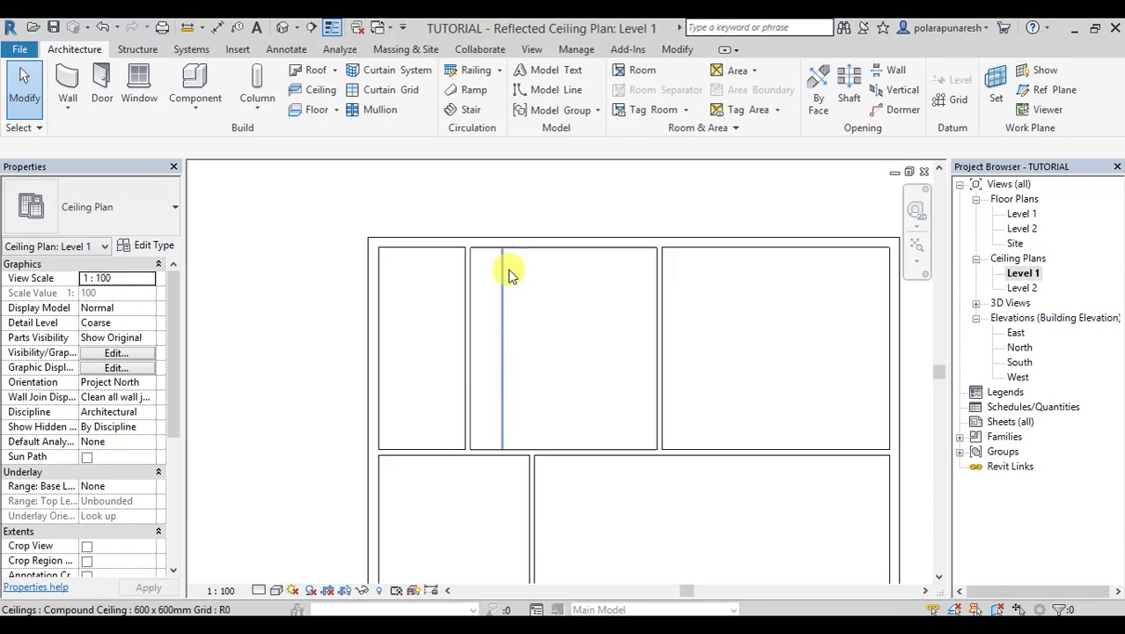
double_click(1020, 215)
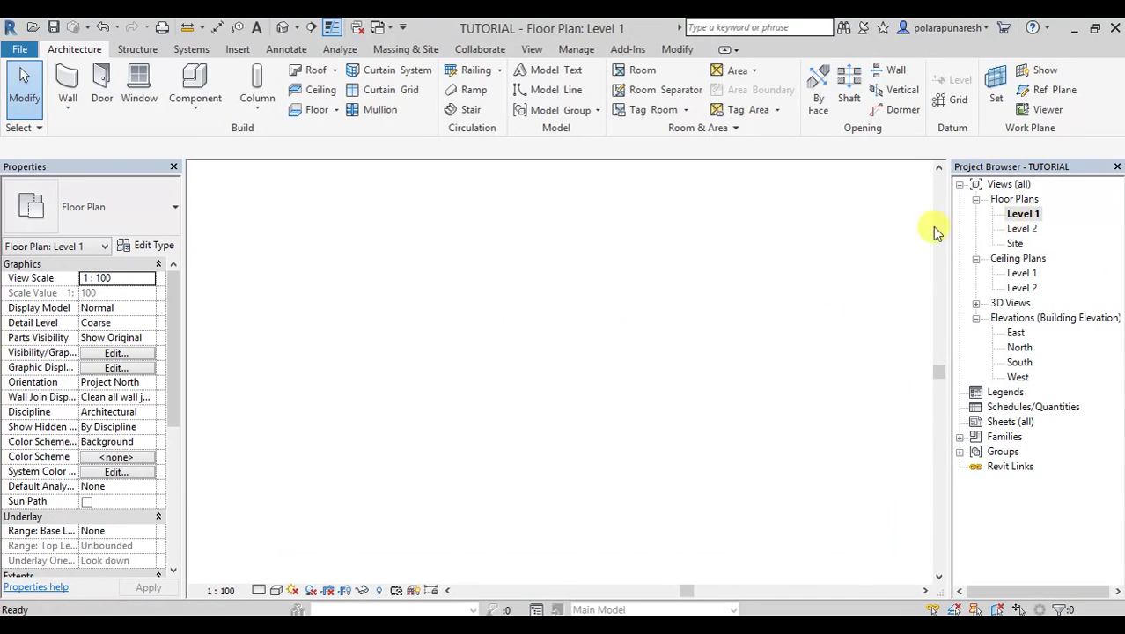
scroll(496, 261, "up", 2)
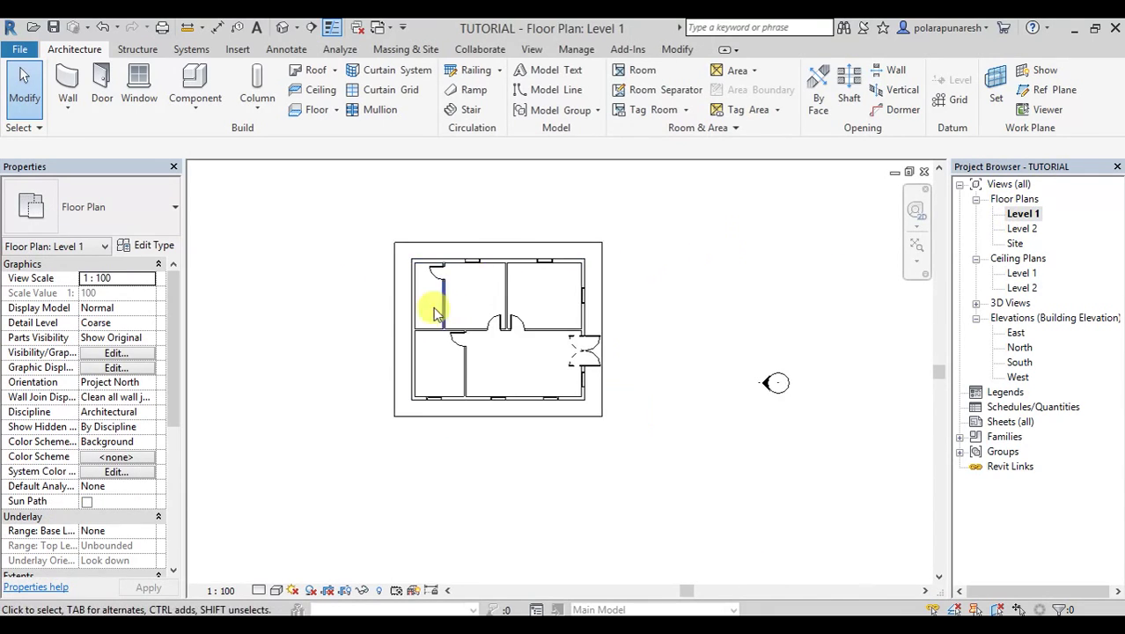
left_click(98, 353)
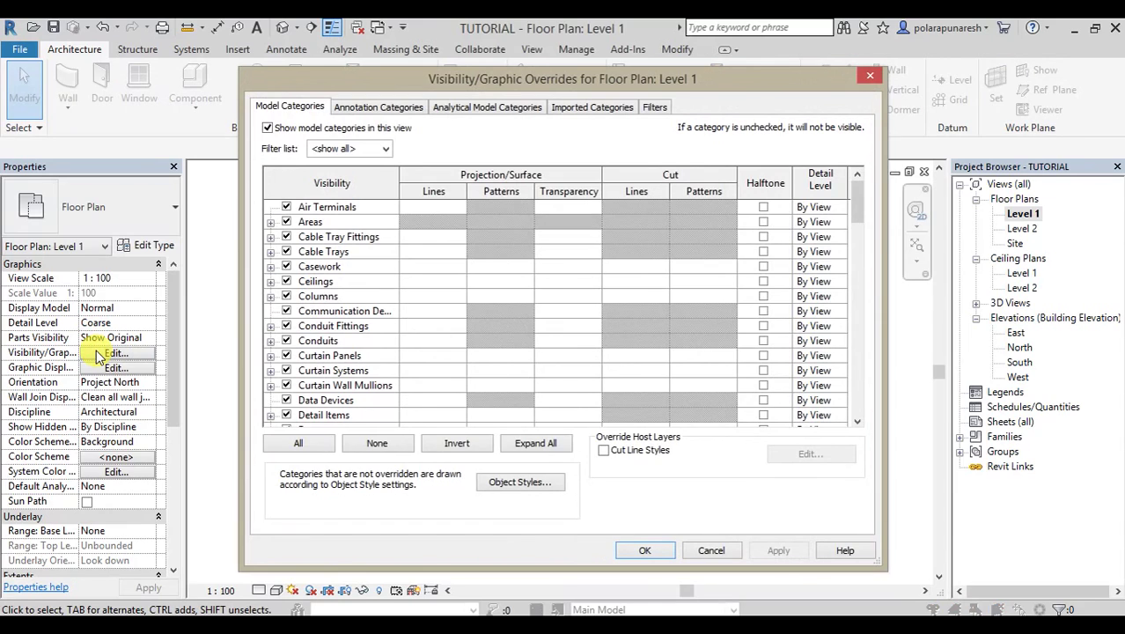
left_click(275, 283)
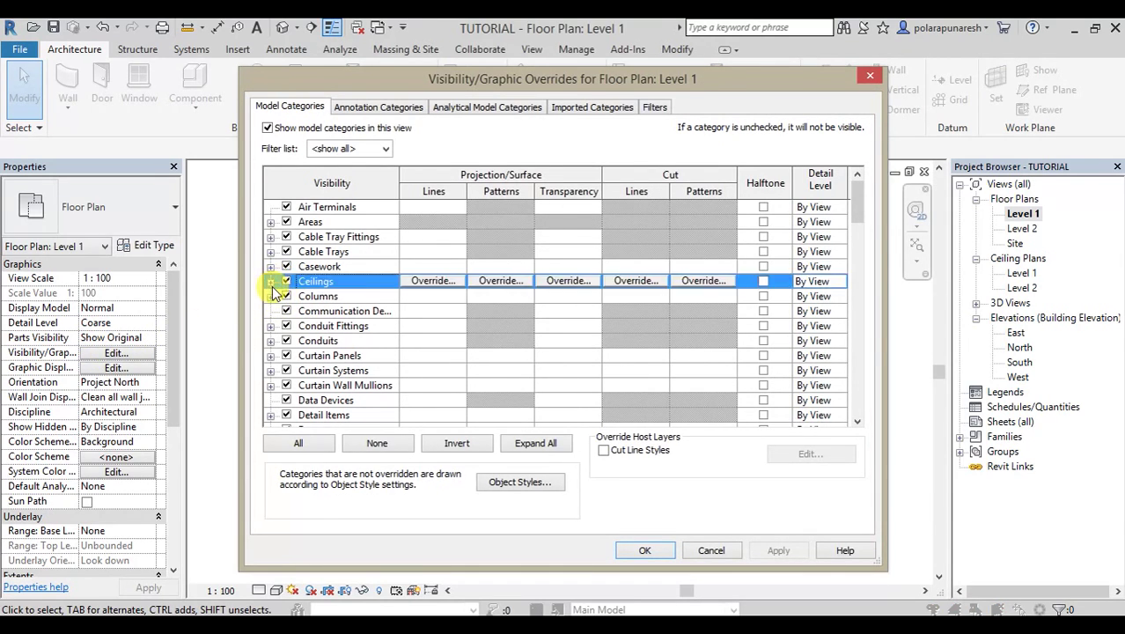
left_click(272, 282)
left_click(645, 550)
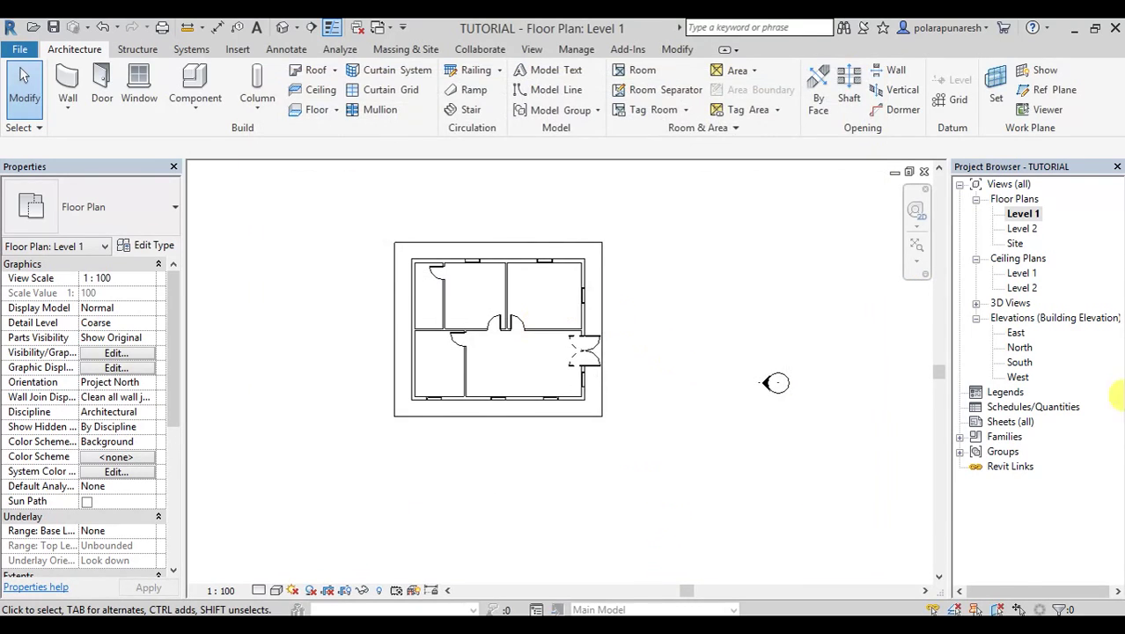
- In the 3D view, select every ceiling in the project and set Height Offset to 3000
double_click(1021, 273)
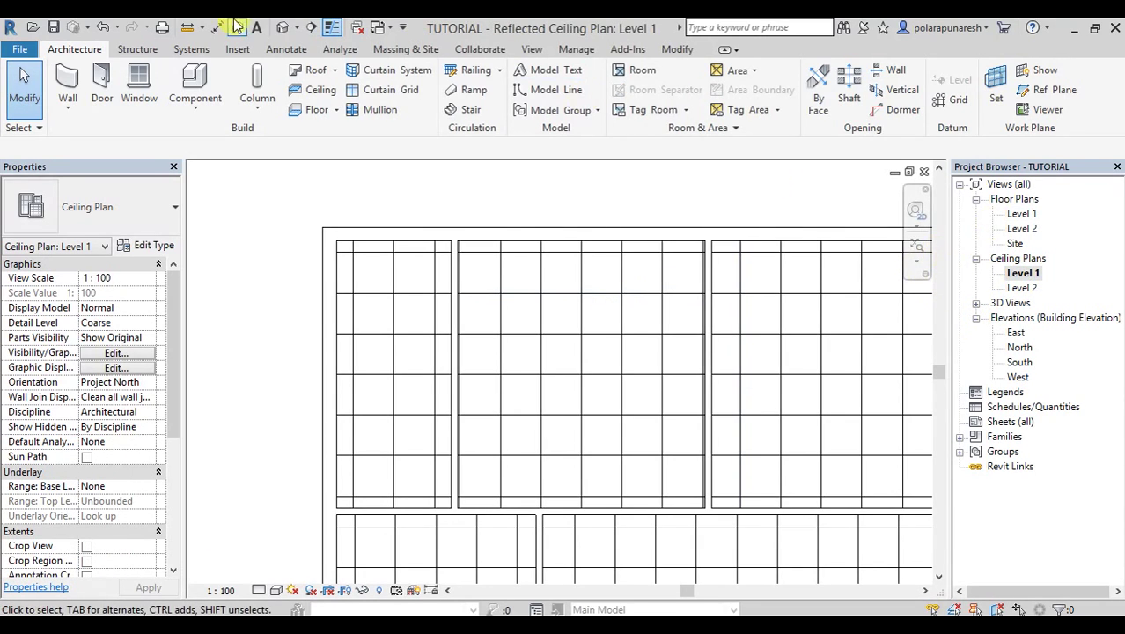
left_click(283, 27)
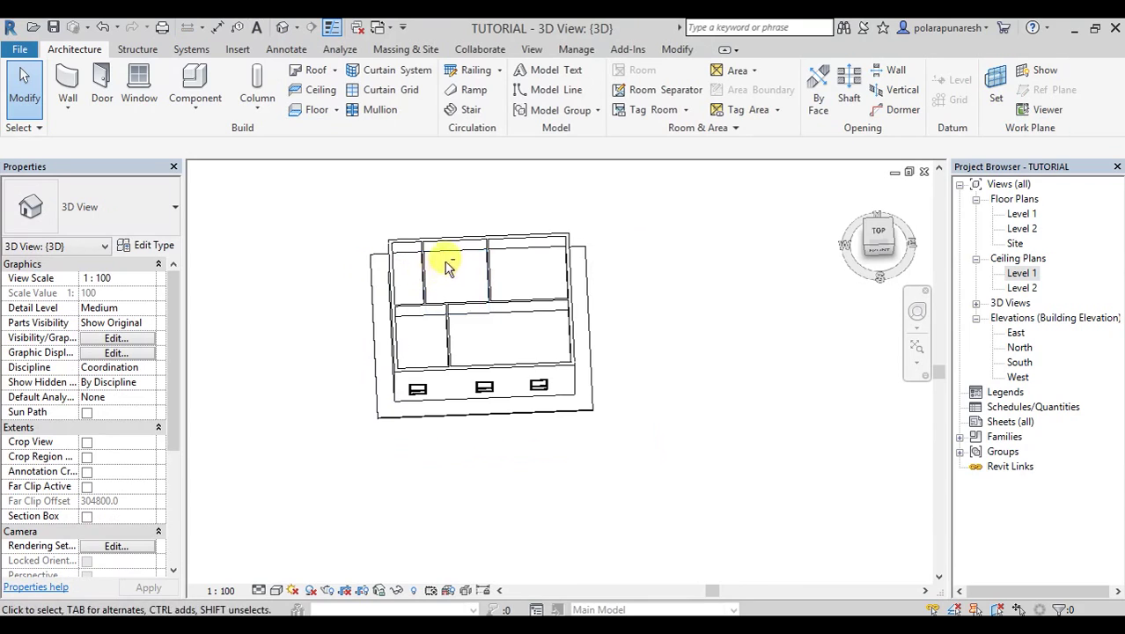
mouse_move(442, 272)
middle_mouse_down("shift")
mouse_move(396, 155)
mouse_move(507, 238)
mouse_move(457, 281)
mouse_move(432, 269)
middle_mouse_up("shift")
scroll(393, 264, "up", 3)
left_click(393, 253)
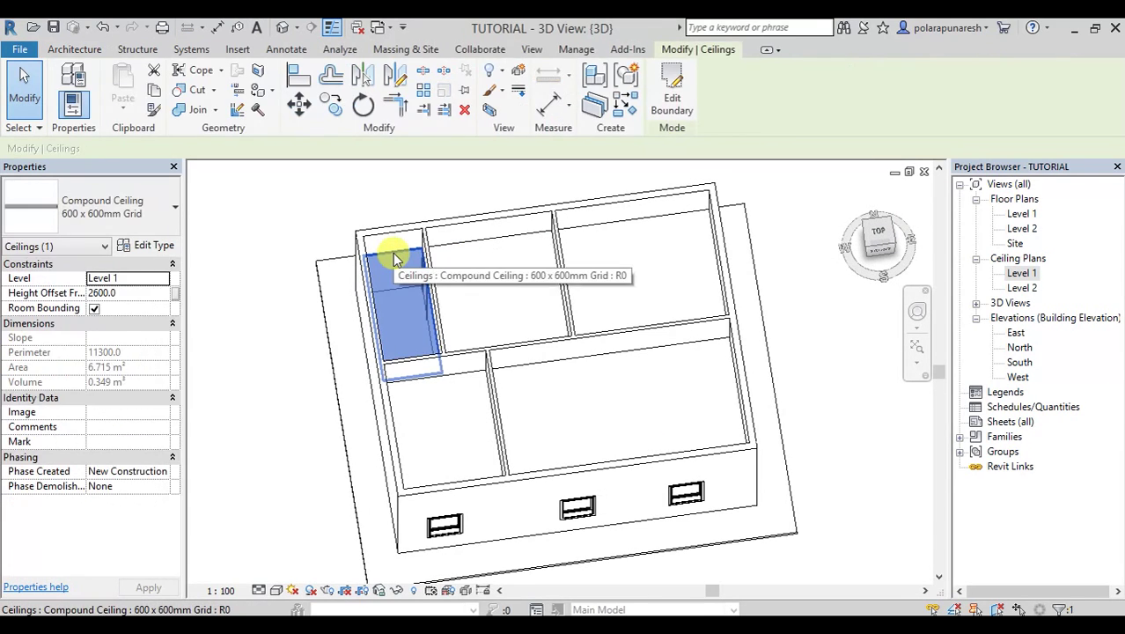
right_click(393, 258)
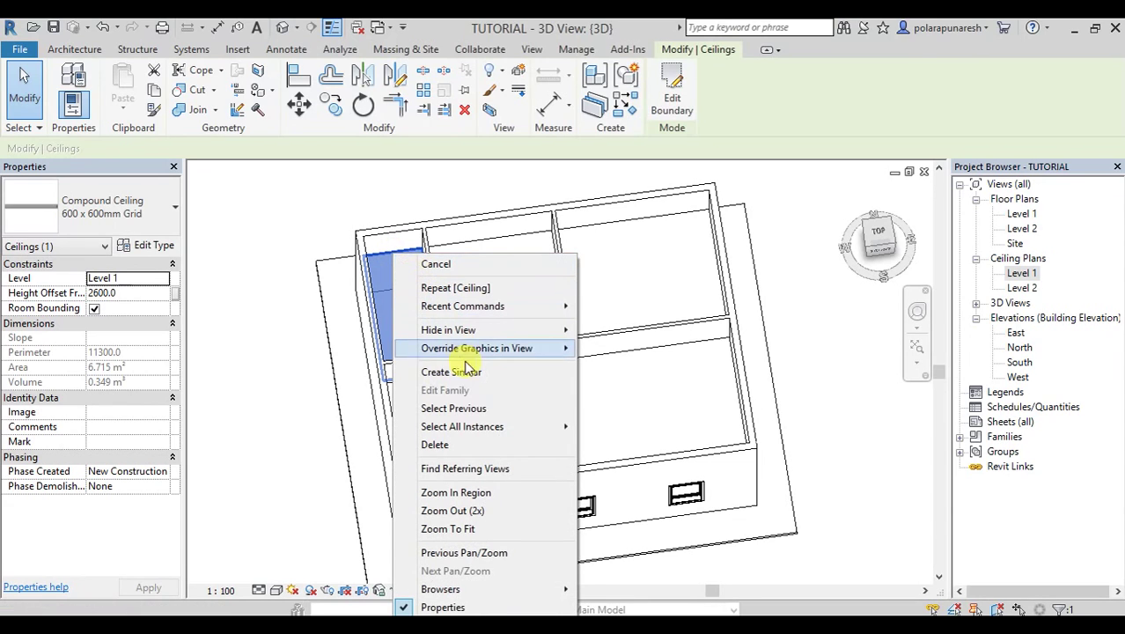
mouse_move(473, 426)
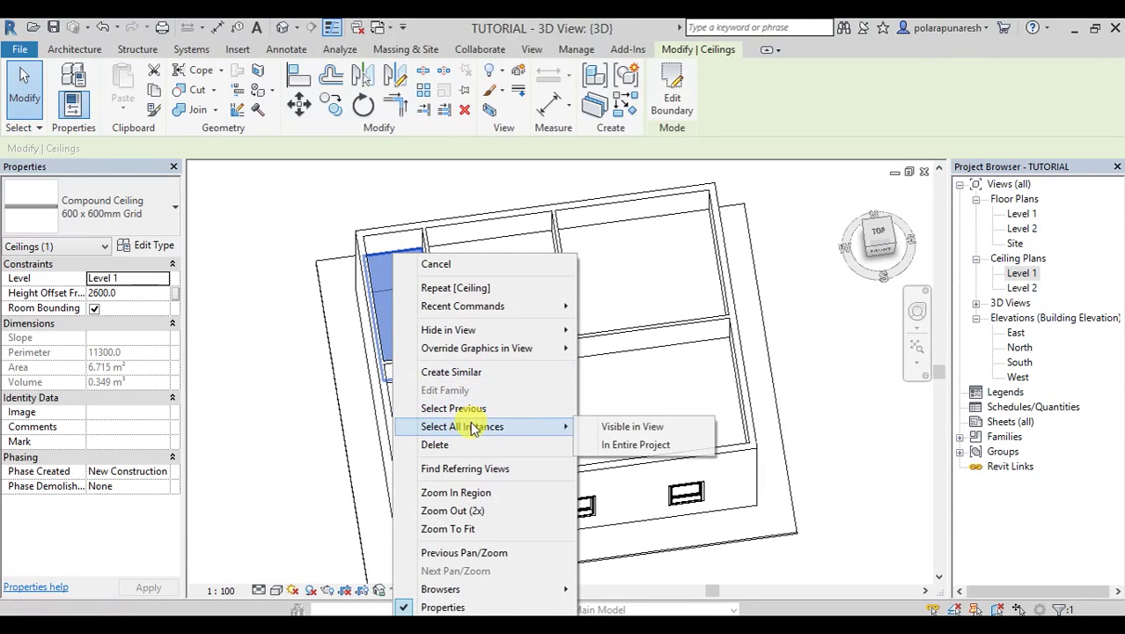
left_click(636, 445)
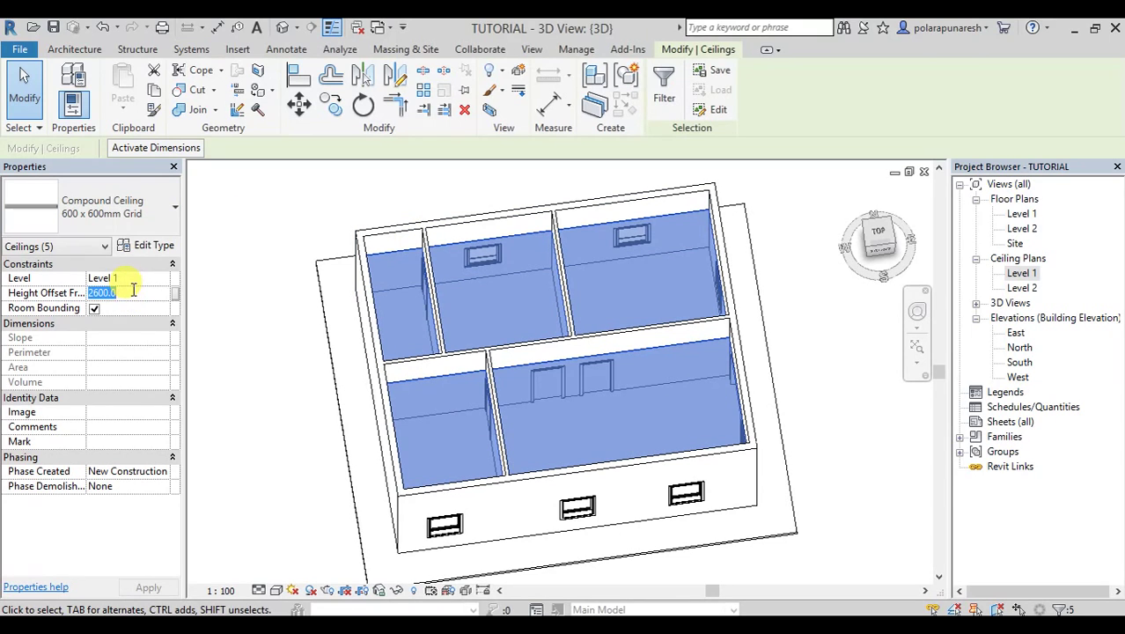
left_click(231, 301)
- Check individual ceilings for the 3000 offset, then return to the Level 1 floor plan
left_click(412, 252)
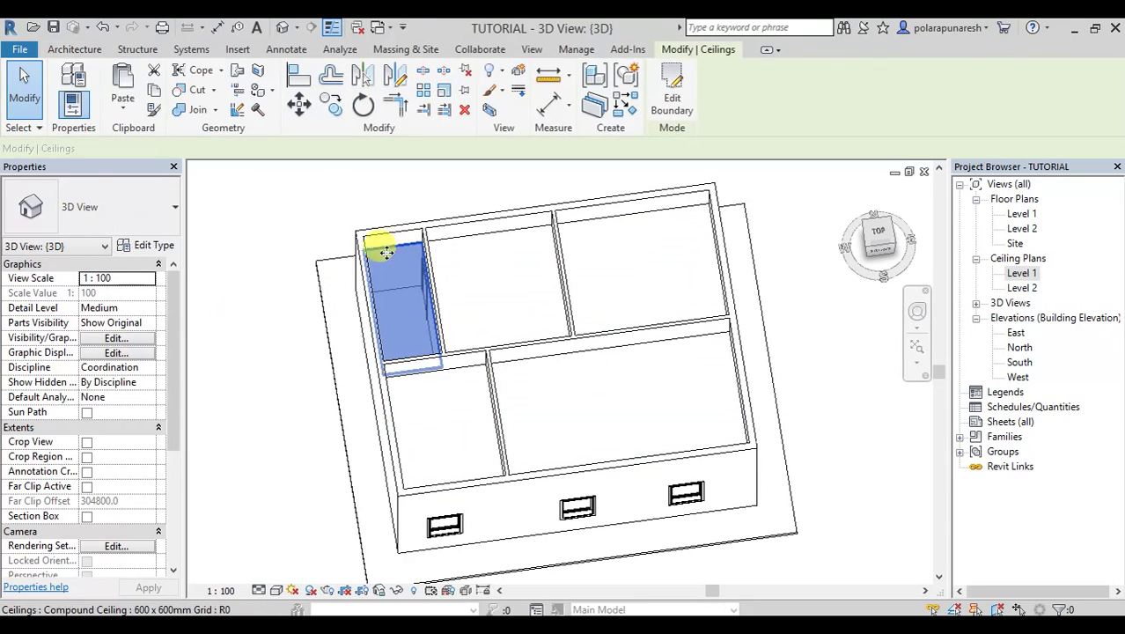
left_click(482, 244)
left_click(673, 220)
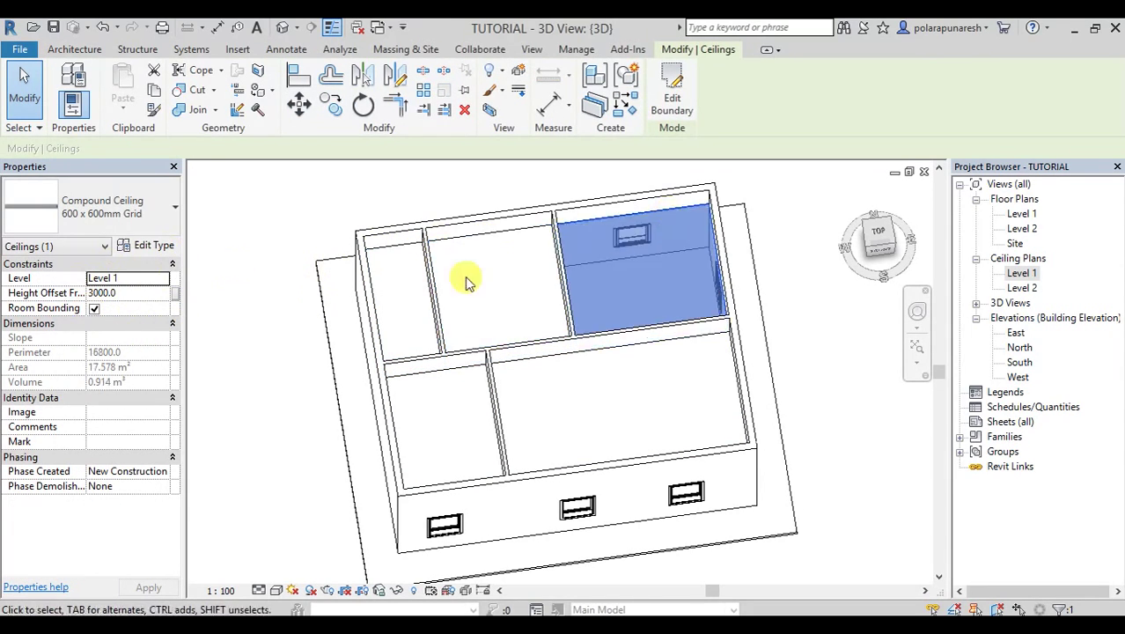
scroll(586, 267, "down", 3)
middle_click_drag(595, 272, 744, 297, "shift")
left_click(744, 297)
scroll(651, 264, "down", 2)
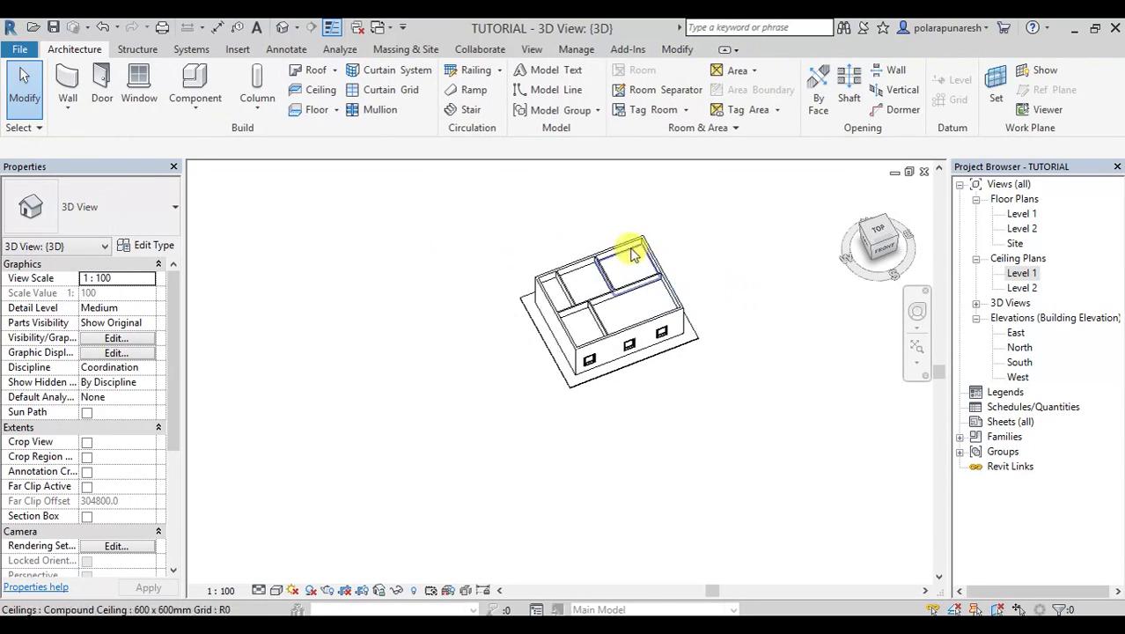
double_click(1017, 215)
scroll(476, 200, "down", 2)
middle_click_drag(491, 214, 485, 323)
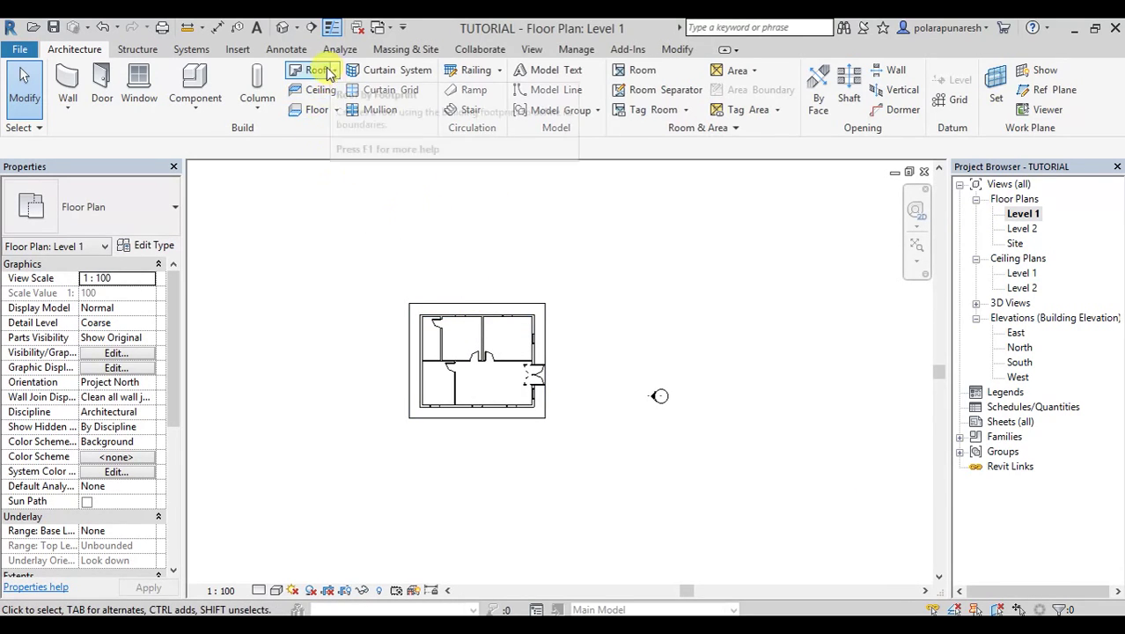
- Start a Roof by Footprint and set its base level to Level 2
left_click(299, 73)
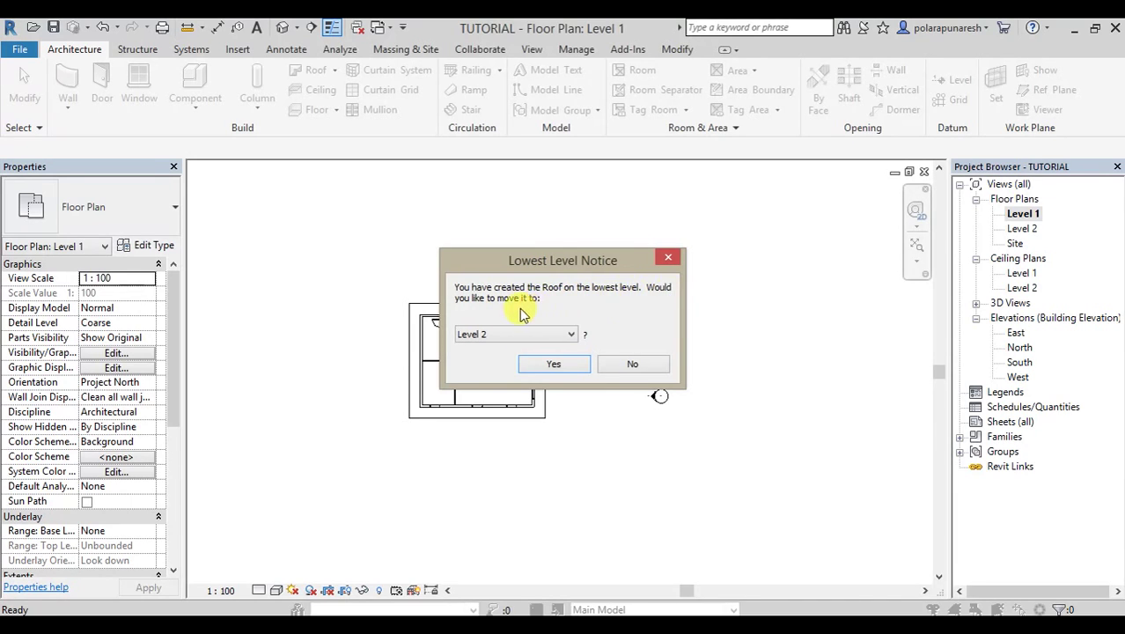
left_click(531, 341)
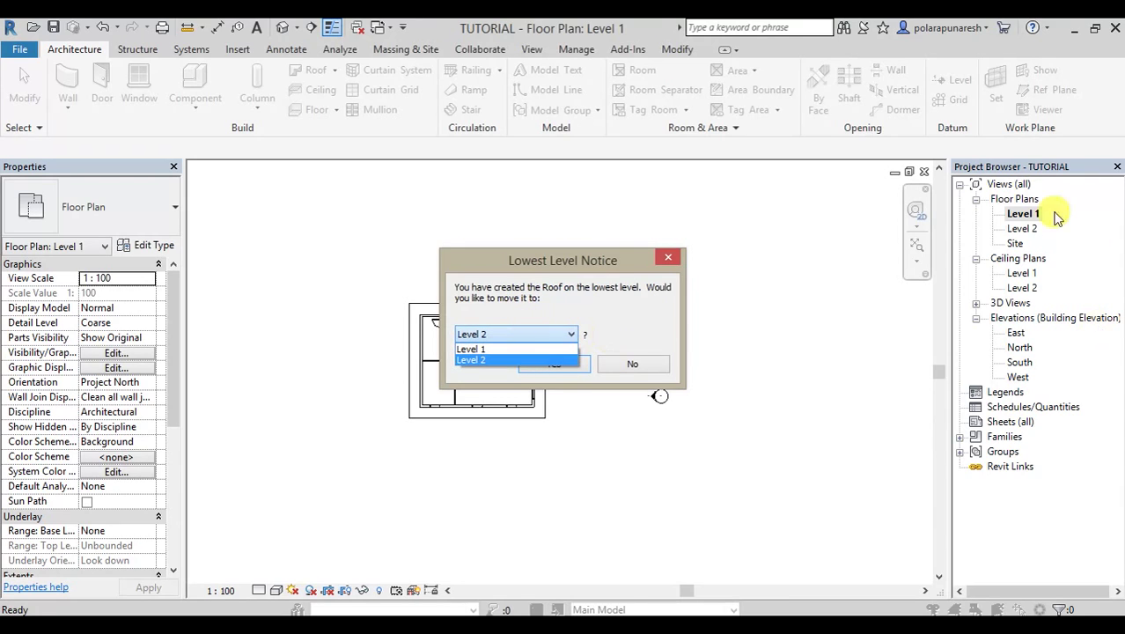
left_click(495, 361)
left_click(571, 369)
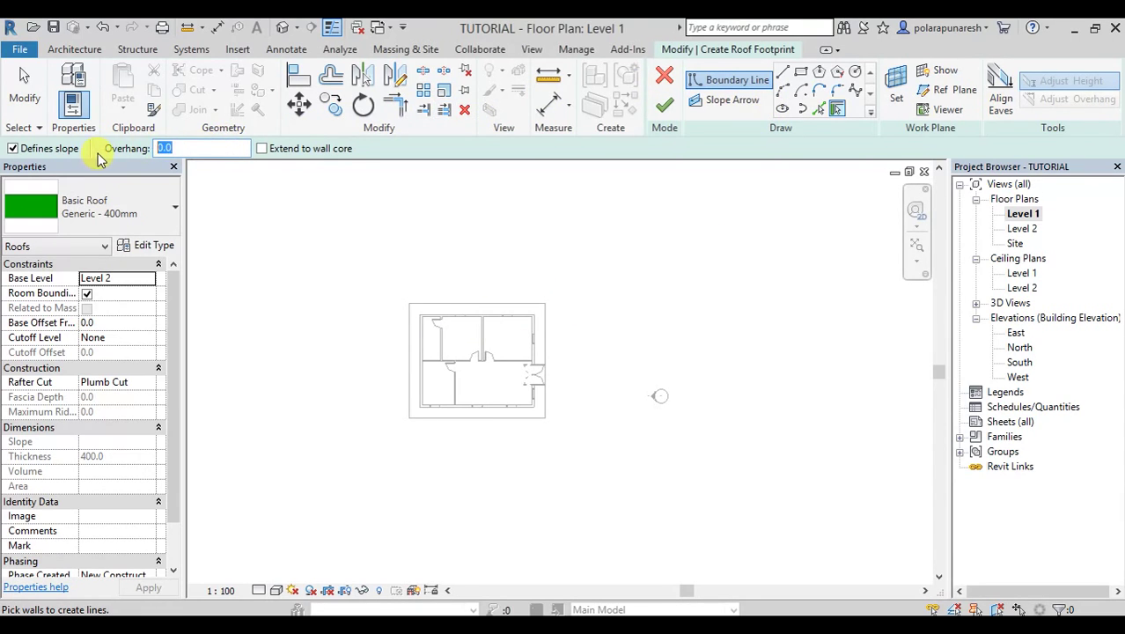
- Set a 300 roof overhang offset and switch to picking lines for the boundary
type("300")
key("Return")
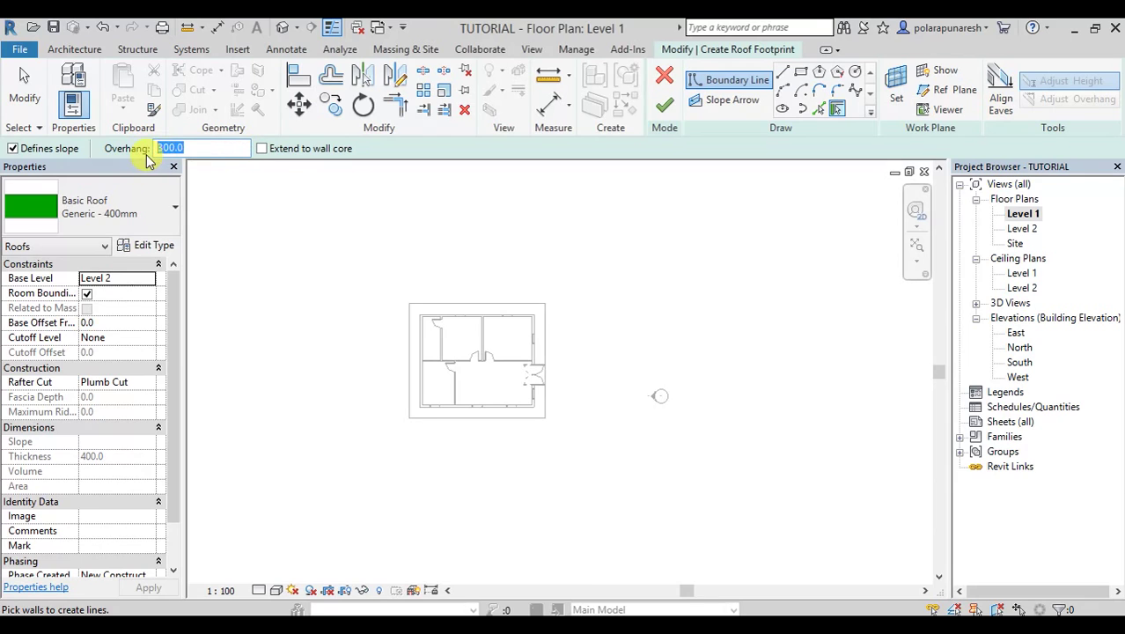
left_click(817, 114)
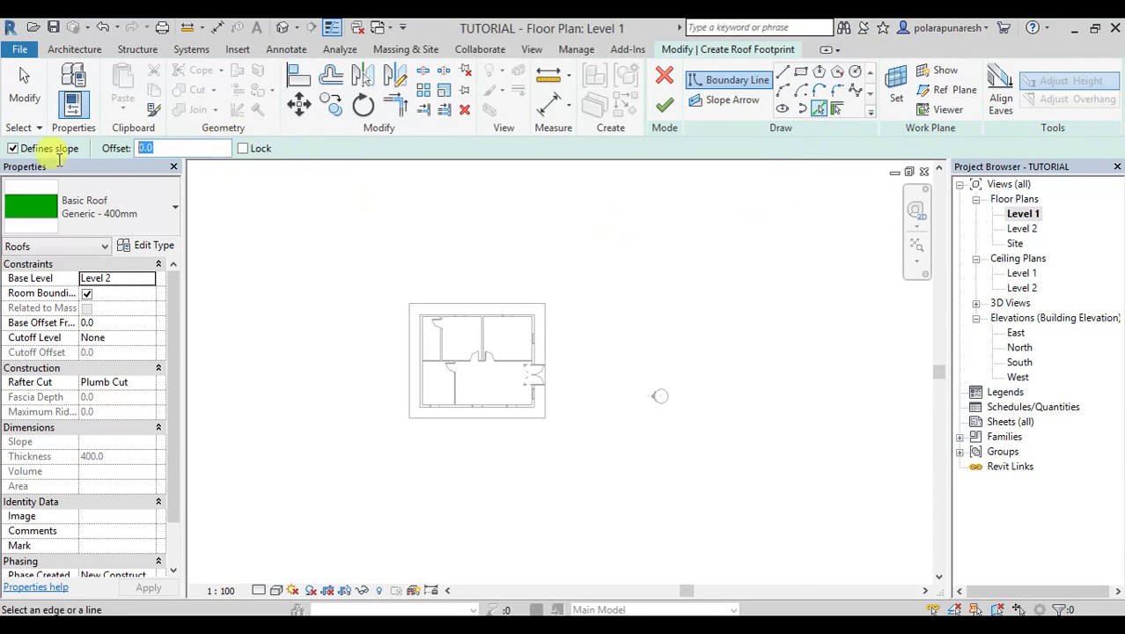
type("300")
key("Return")
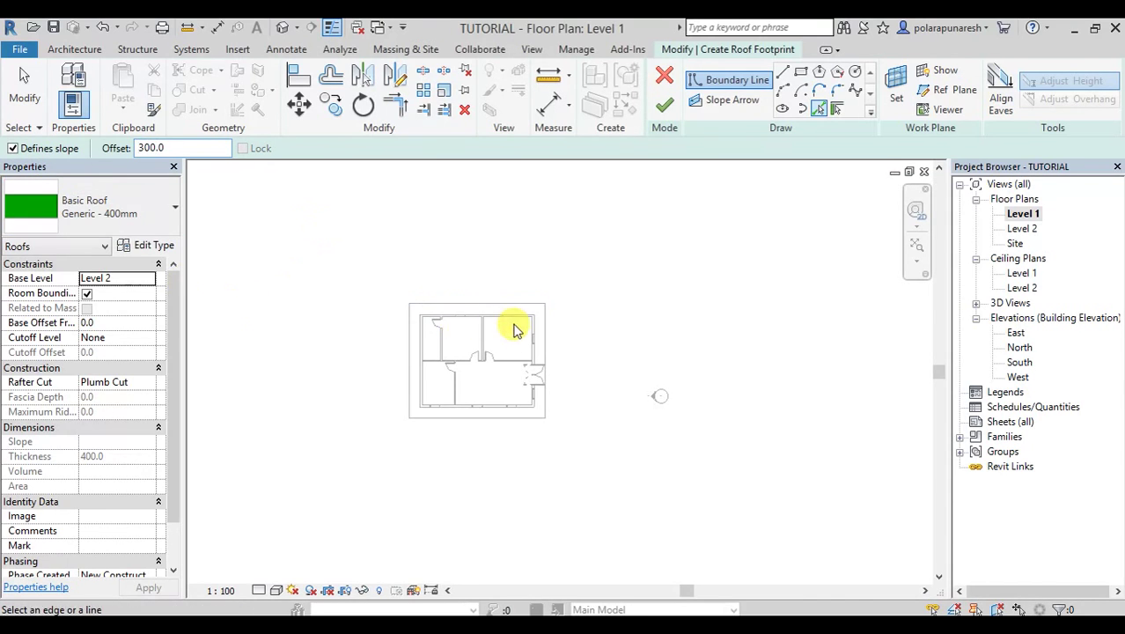
- Pick the top, right, bottom and left walls to close the 30° sloped footprint
scroll(516, 330, "up", 2)
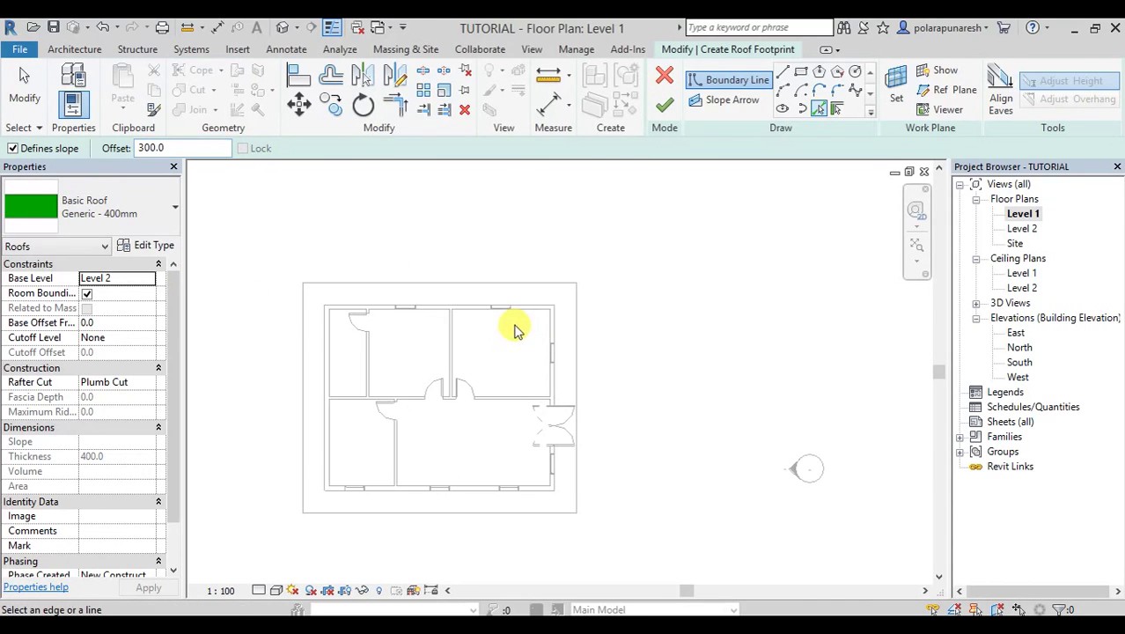
left_click(447, 308)
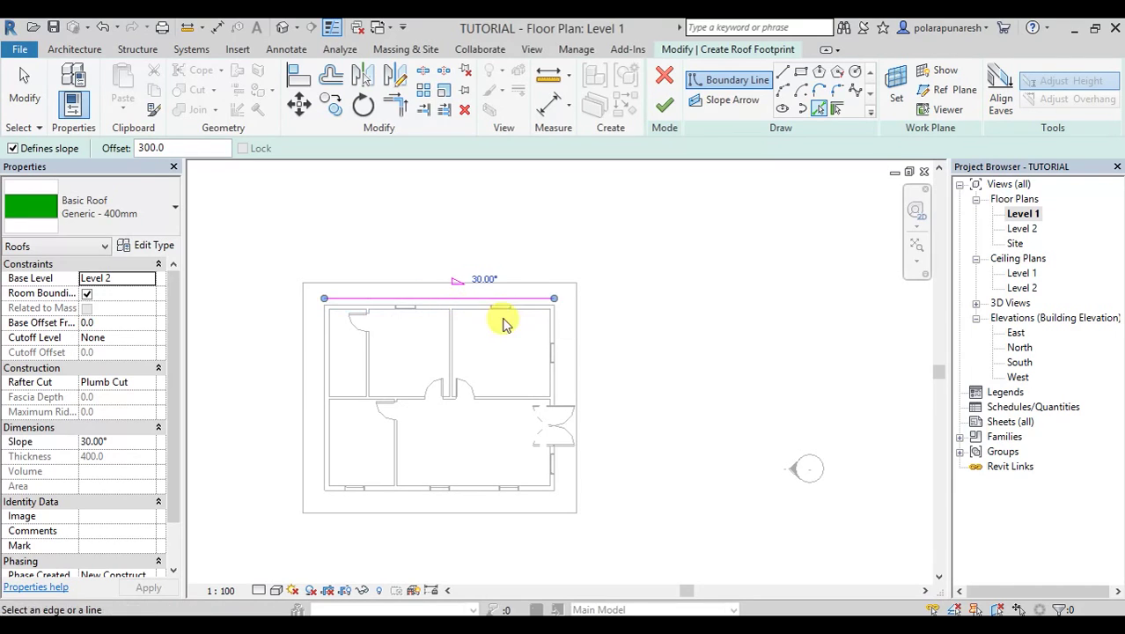
left_click(554, 317)
scroll(423, 494, "up", 2)
left_click(423, 502)
left_click(246, 417)
scroll(377, 342, "down", 2)
middle_click_drag(377, 342, 600, 335)
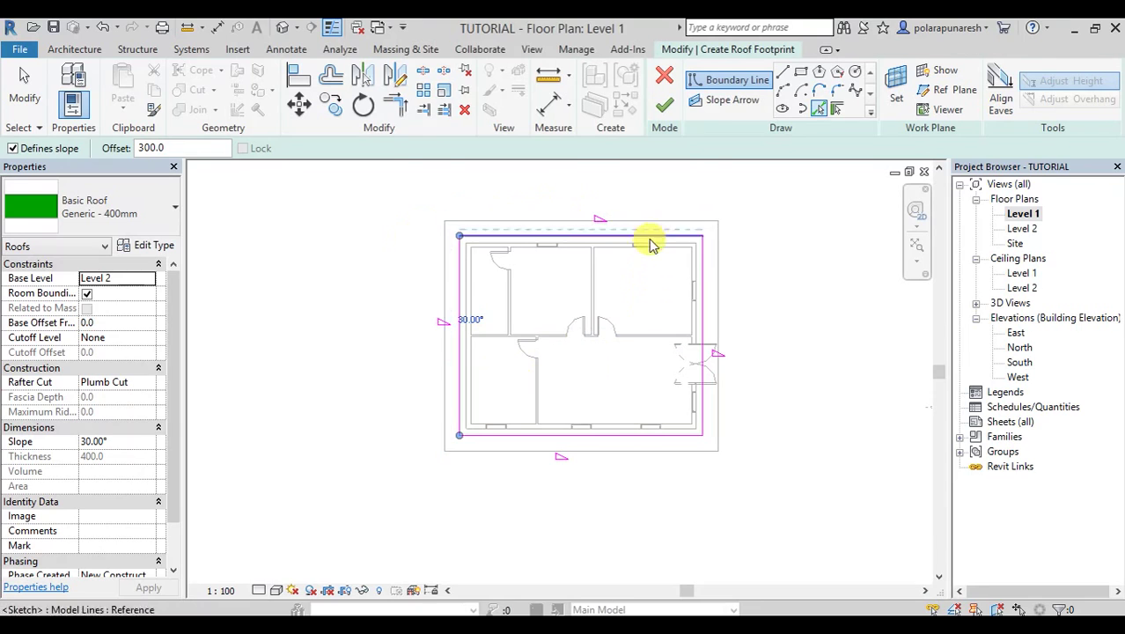
scroll(438, 341, "up", 1)
scroll(436, 337, "up", 1)
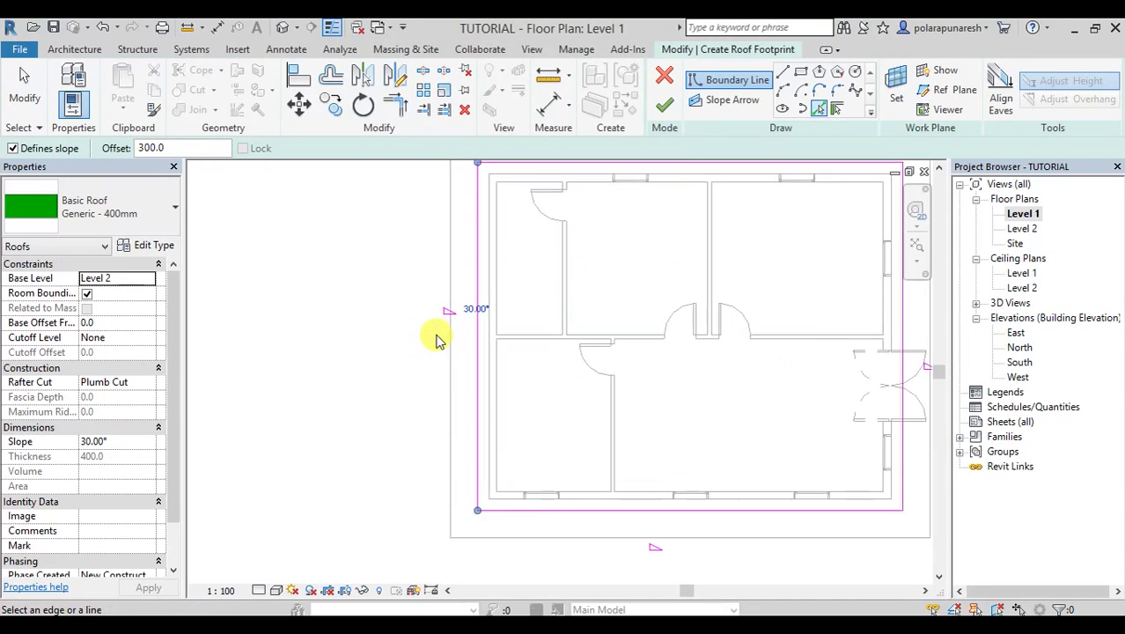
scroll(455, 310, "down", 1)
scroll(452, 319, "up", 1)
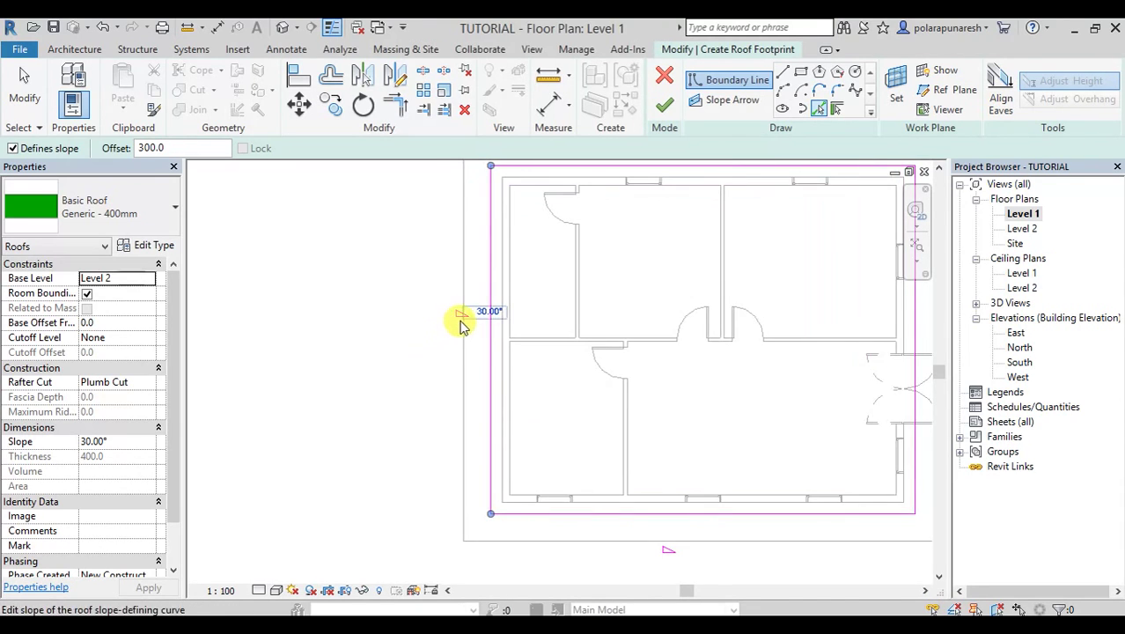
scroll(344, 326, "down", 2)
scroll(547, 261, "up", 1)
scroll(503, 201, "up", 1)
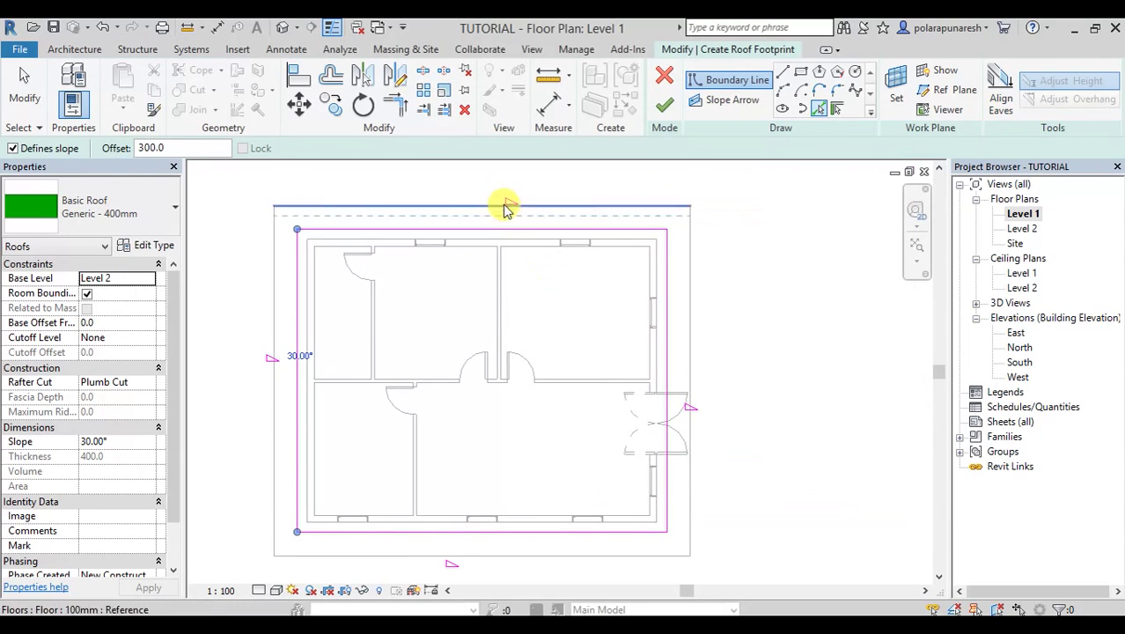
scroll(502, 193, "down", 1)
scroll(578, 460, "down", 2)
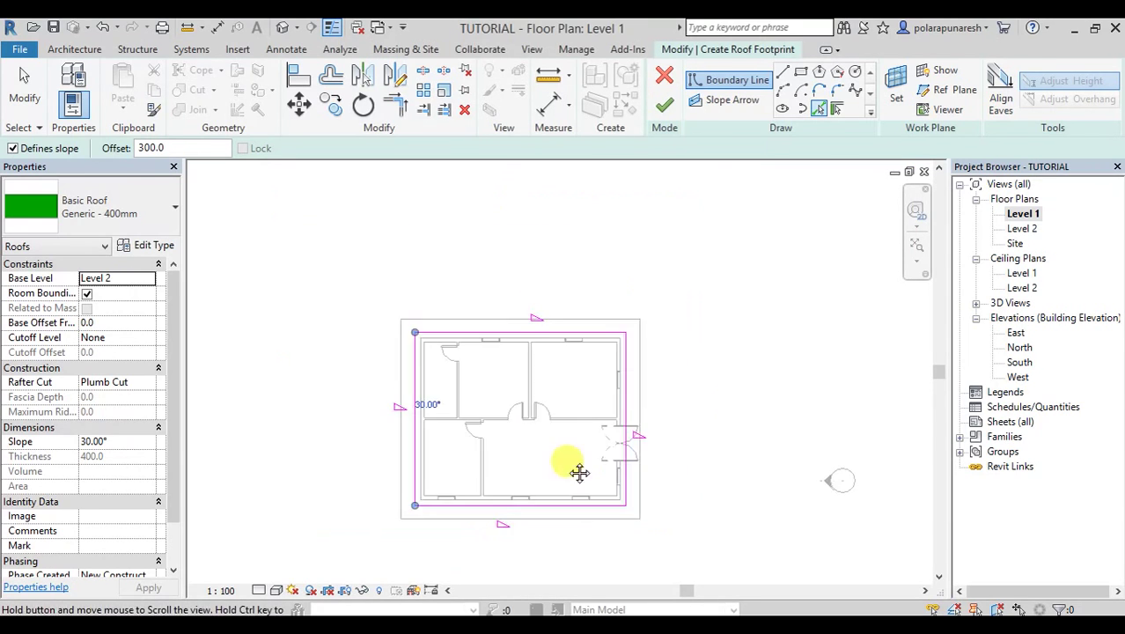
scroll(529, 438, "up", 2)
scroll(531, 427, "down", 2)
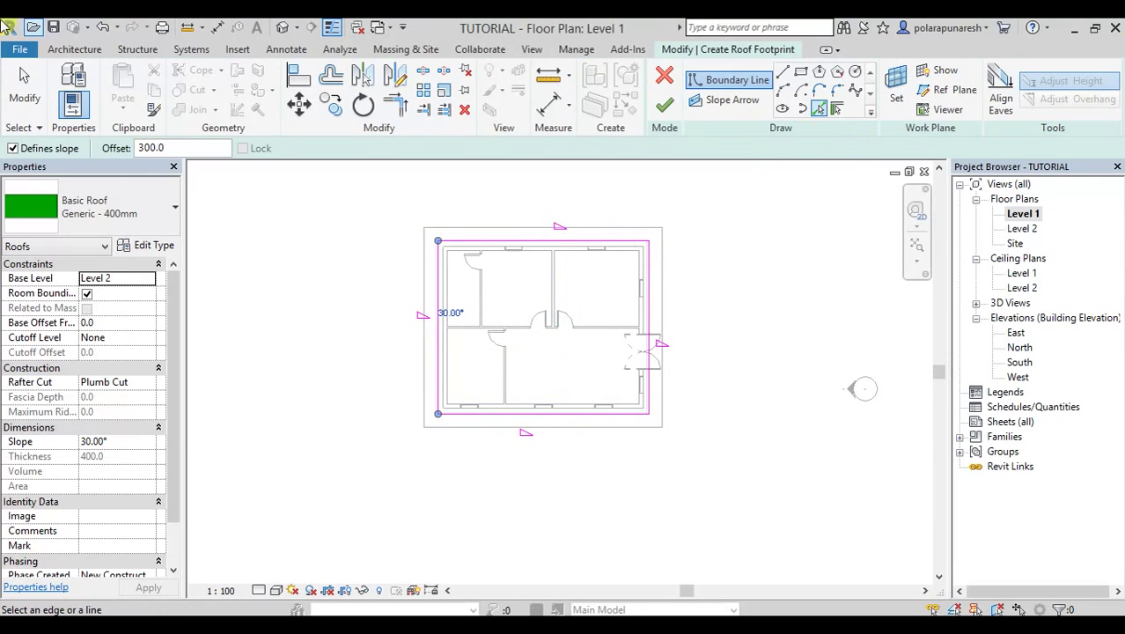
- Turn off Defines slope, finish the roof sketch, and attach the highlighted walls to the roof
left_click(13, 149)
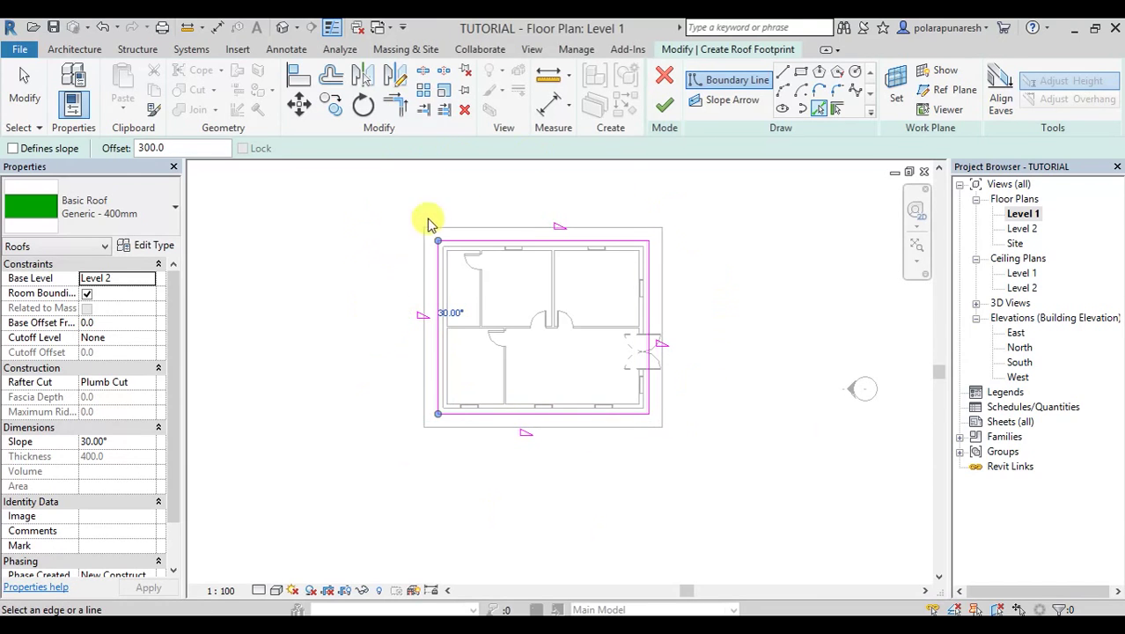
left_click(675, 111)
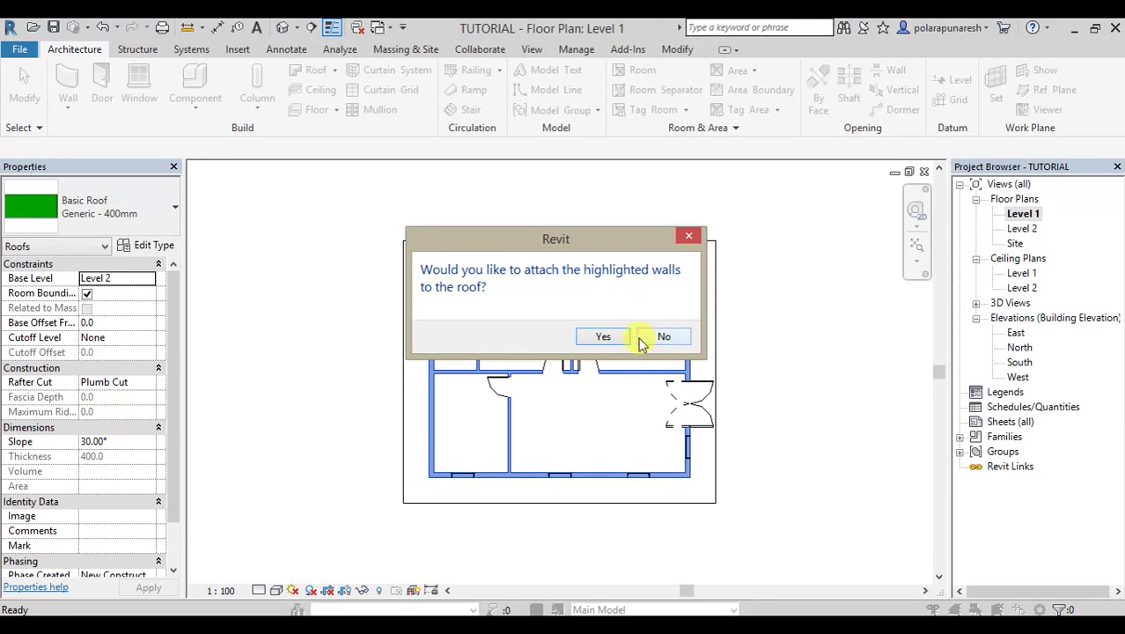
left_click(604, 337)
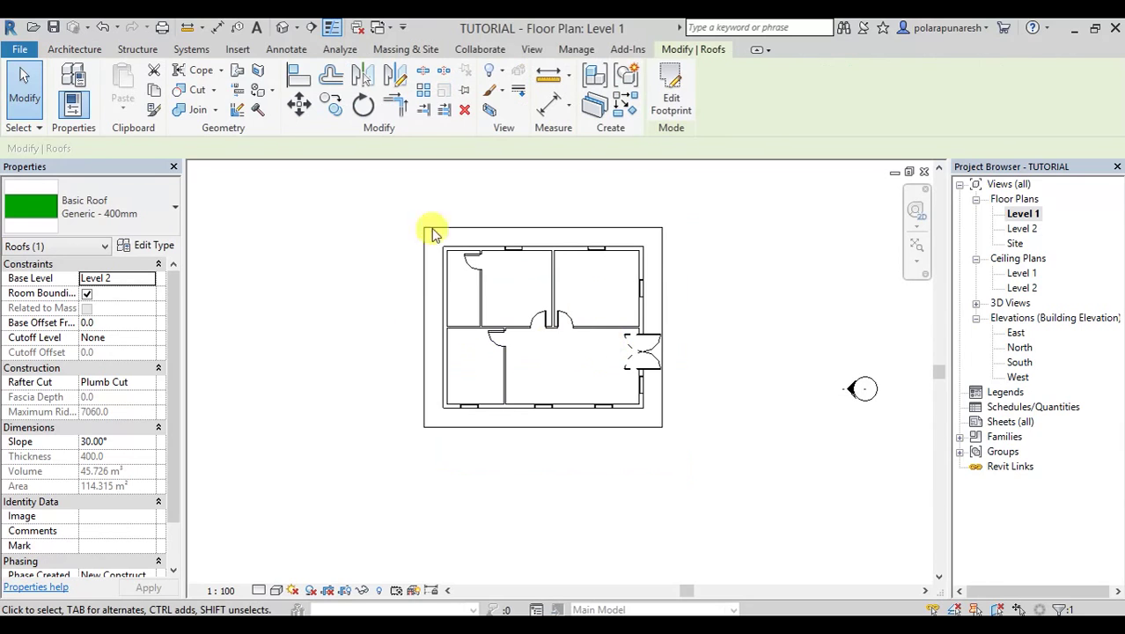
- Switch to the 3D view, frame the house, and select the roof
left_click(282, 27)
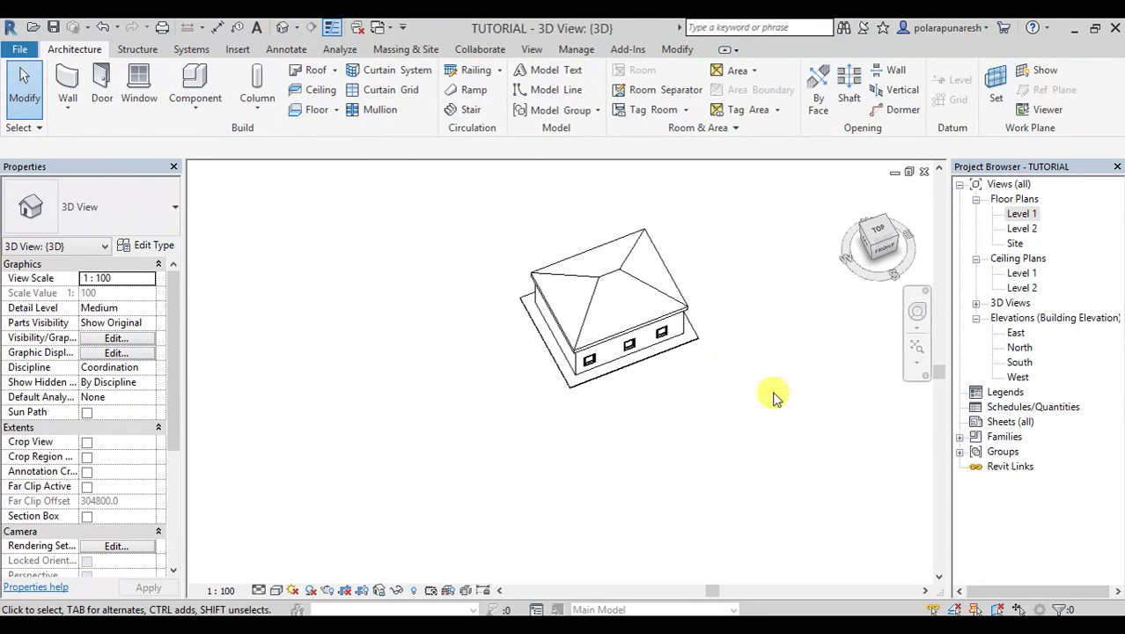
middle_click_drag(578, 322, 439, 453, "shift")
scroll(611, 304, "up", 3)
middle_click_drag(502, 384, 535, 235)
scroll(535, 234, "up", 2)
scroll(528, 255, "down", 3)
left_click(518, 261)
scroll(515, 259, "down", 2)
middle_click_drag(467, 247, 489, 329)
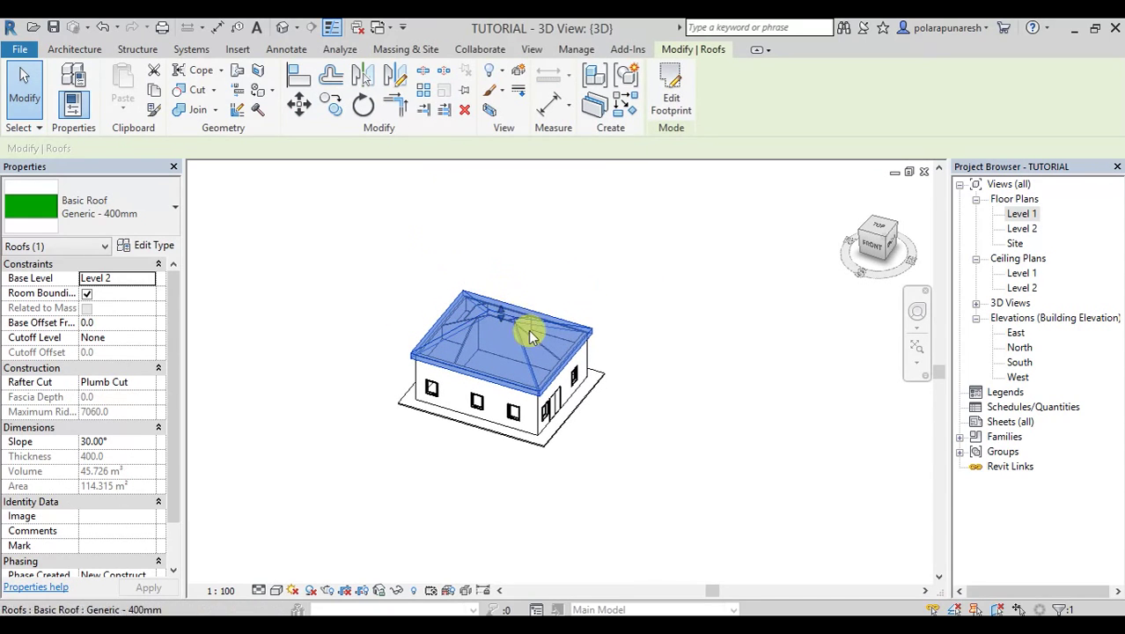
- Edit the roof footprint and remove the slope from all four boundary edges
left_click(669, 98)
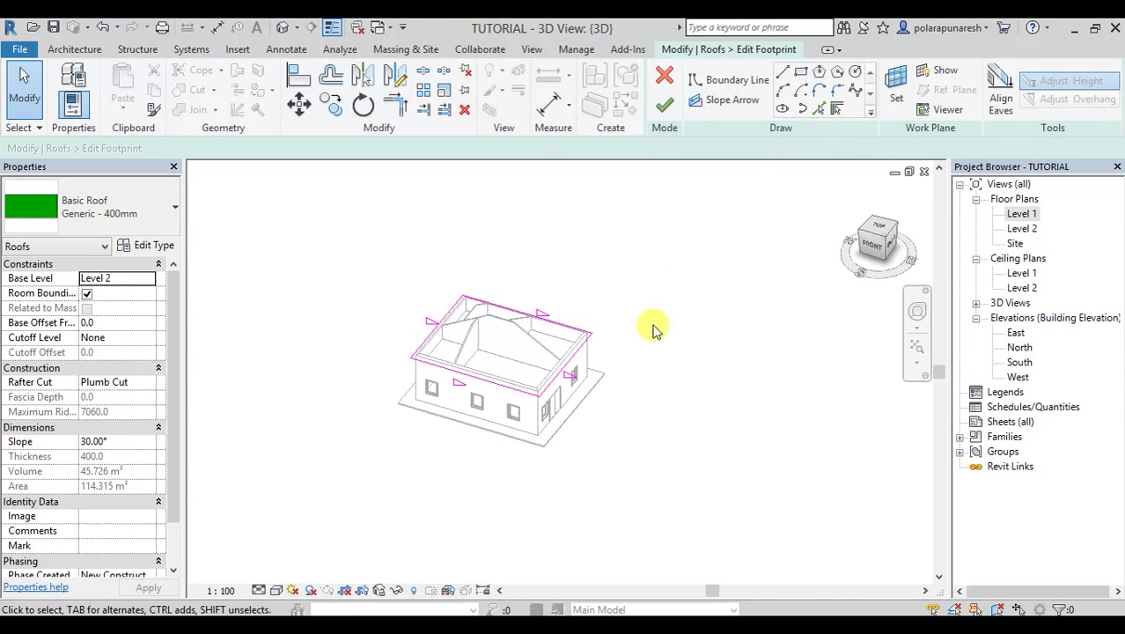
left_click_drag(317, 190, 725, 474)
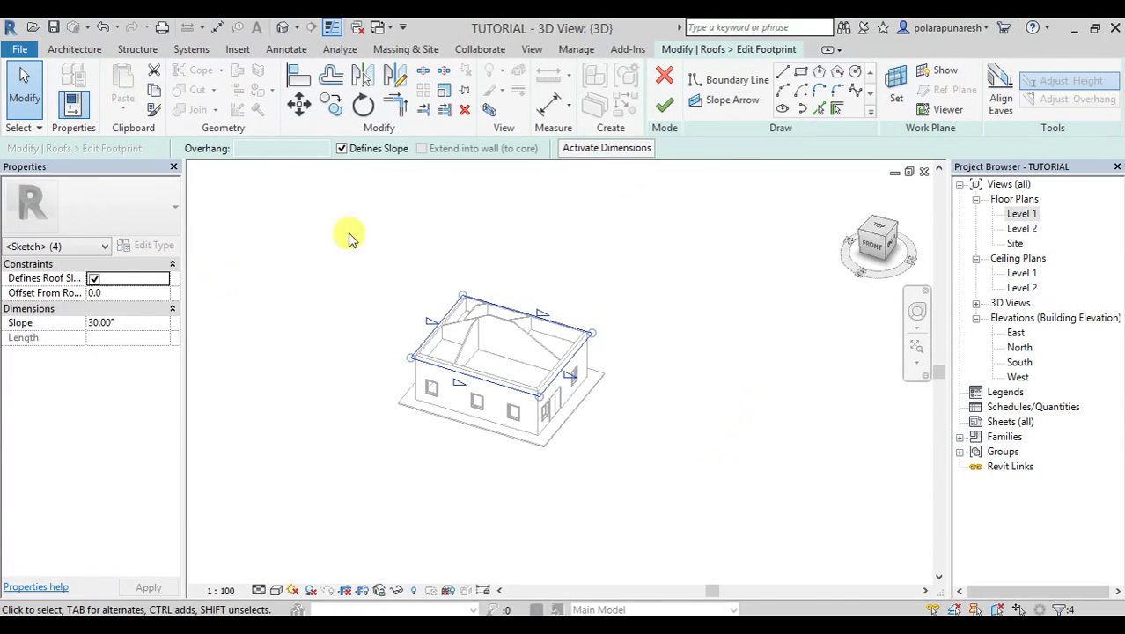
left_click(342, 149)
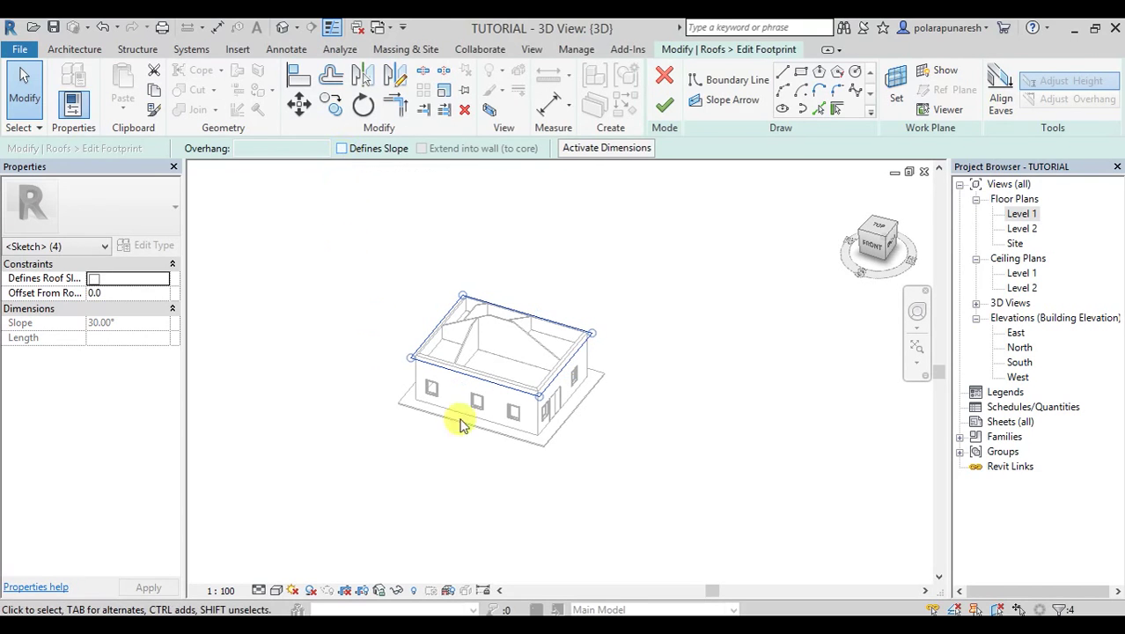
- Finish the footprint edit to leave a flat roof, then orbit the house
left_click(665, 104)
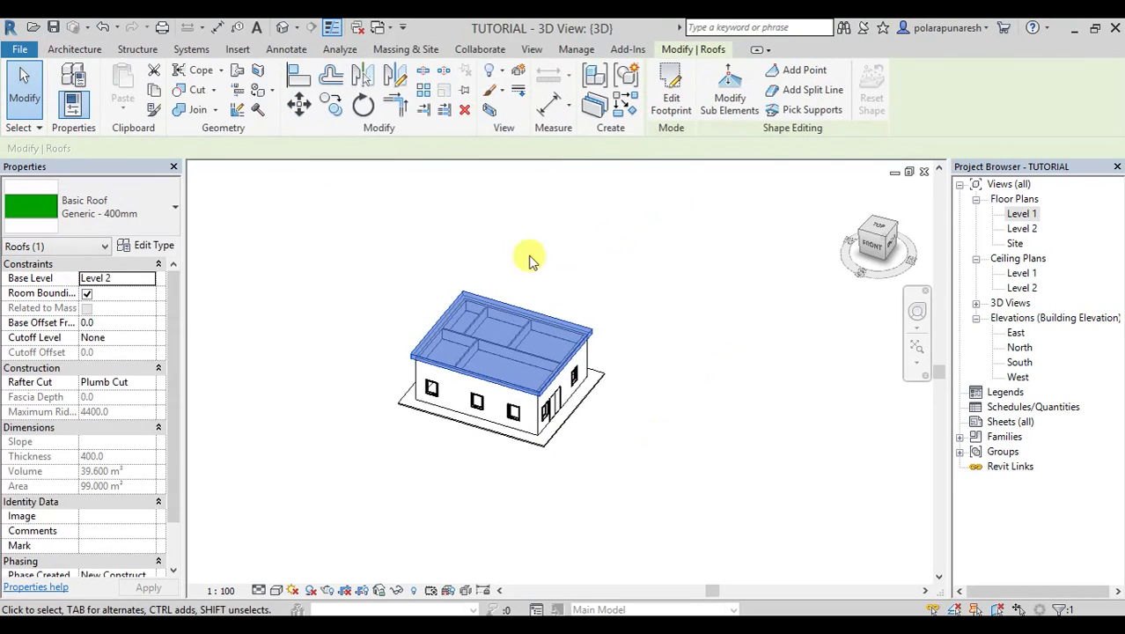
left_click(577, 259)
middle_click_drag(578, 259, 558, 301, "shift")
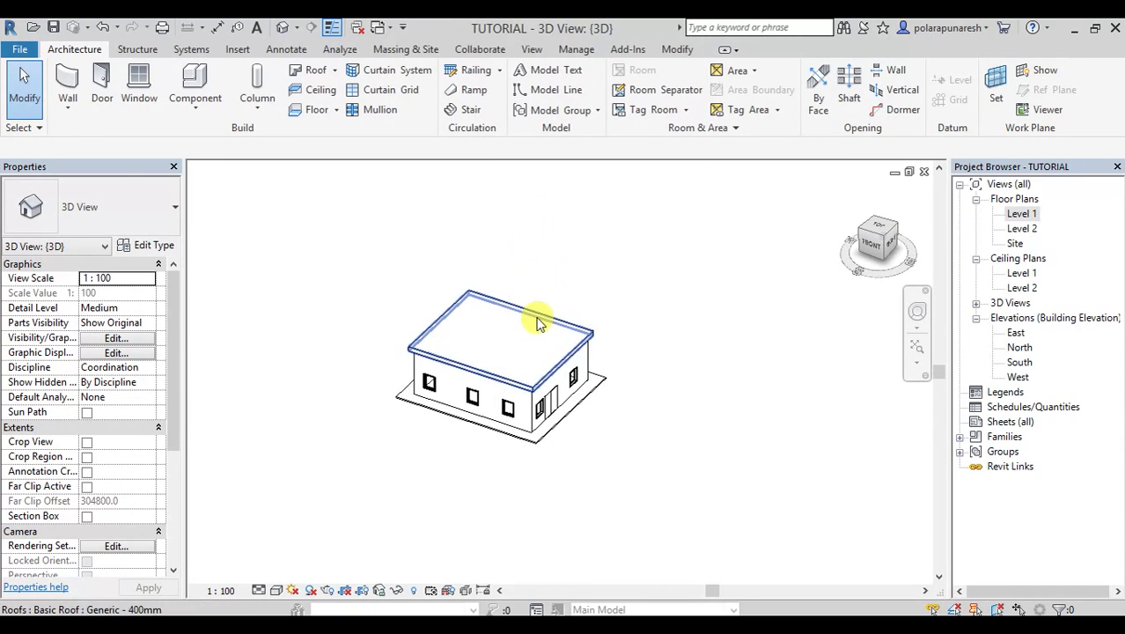
- Re-edit the roof footprint so only the front and back edges slope at 30°
left_click(536, 319)
left_click(671, 101)
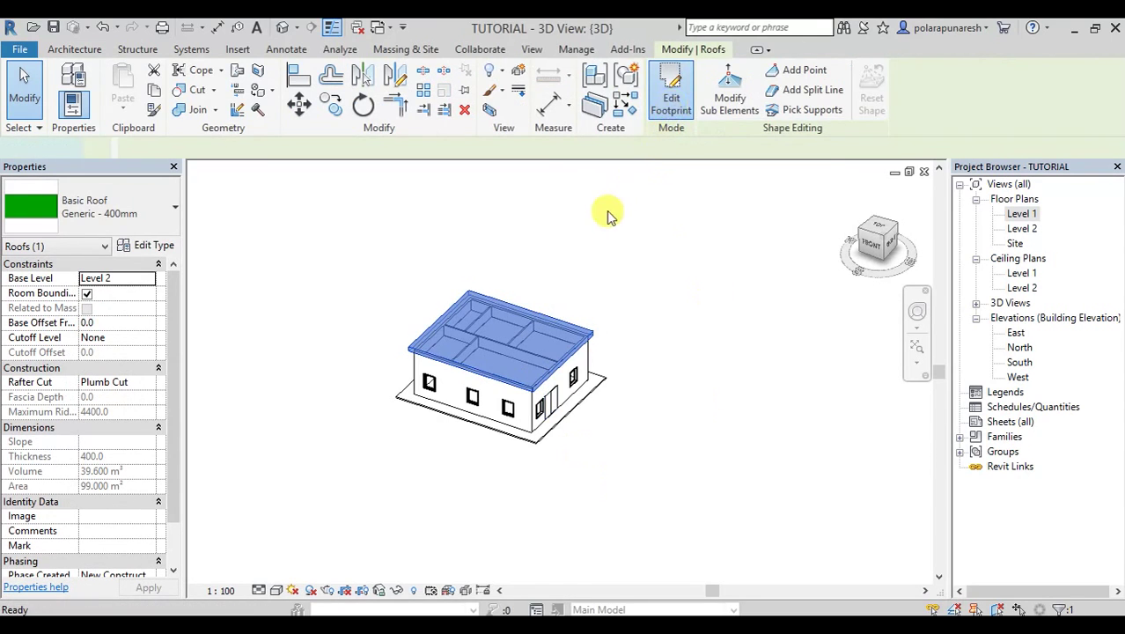
left_click(523, 315)
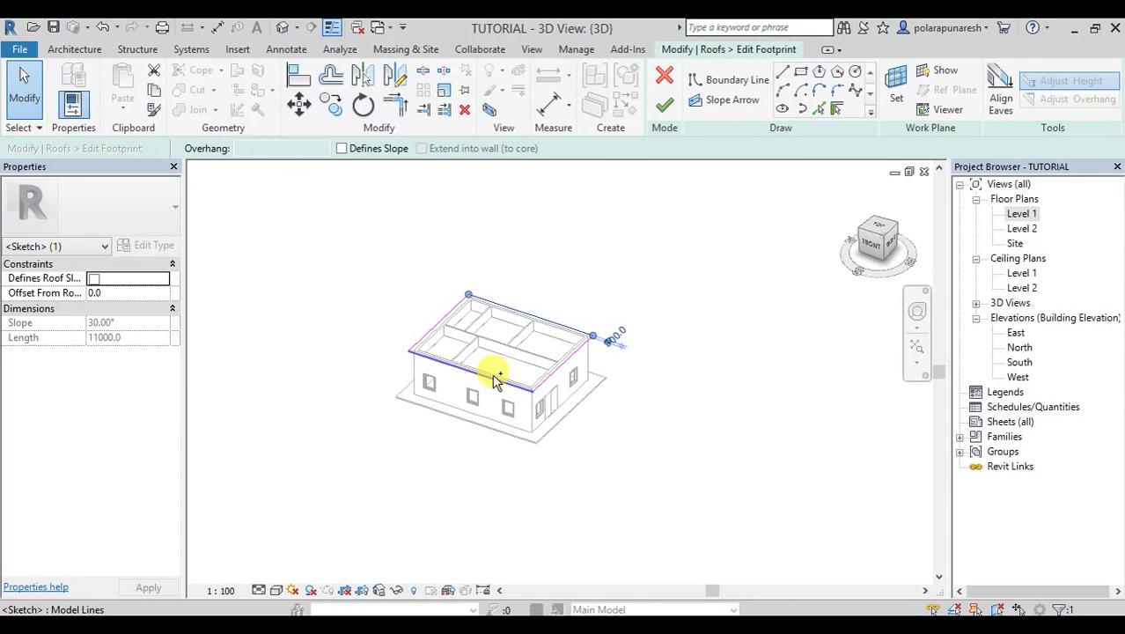
left_click(495, 377, "ctrl")
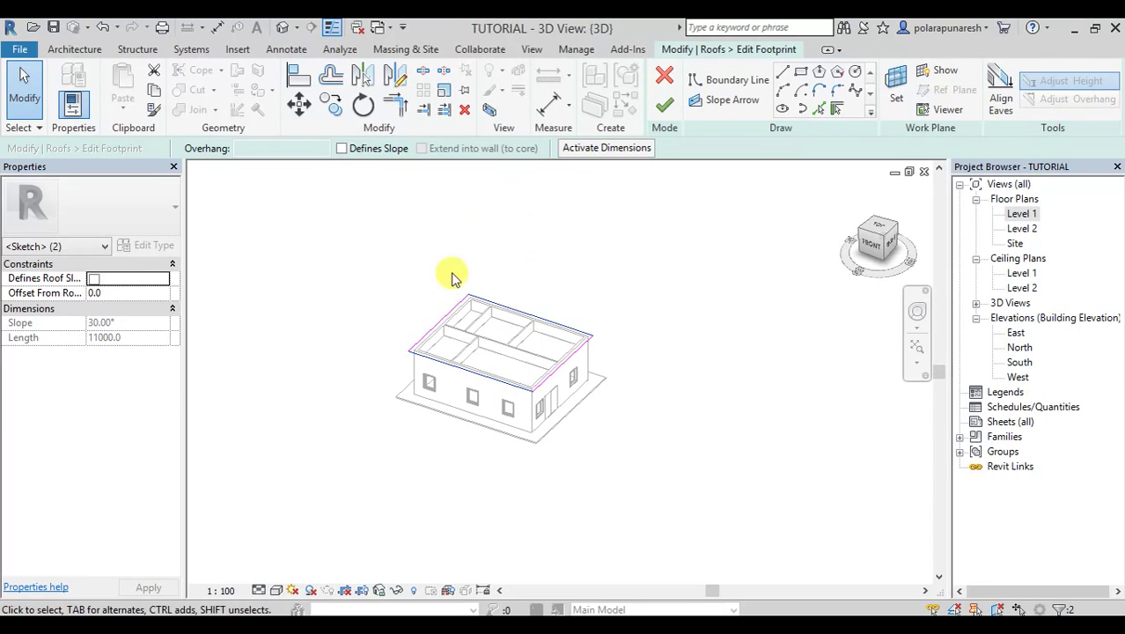
left_click(342, 149)
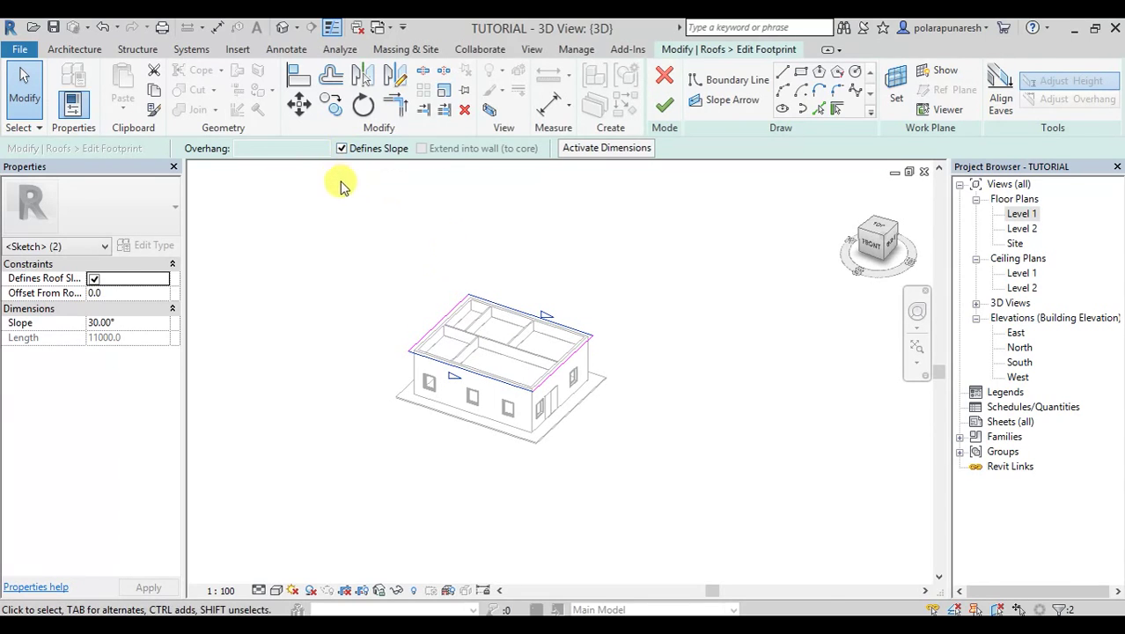
left_click(664, 105)
middle_click_drag(648, 300, 379, 322, "shift")
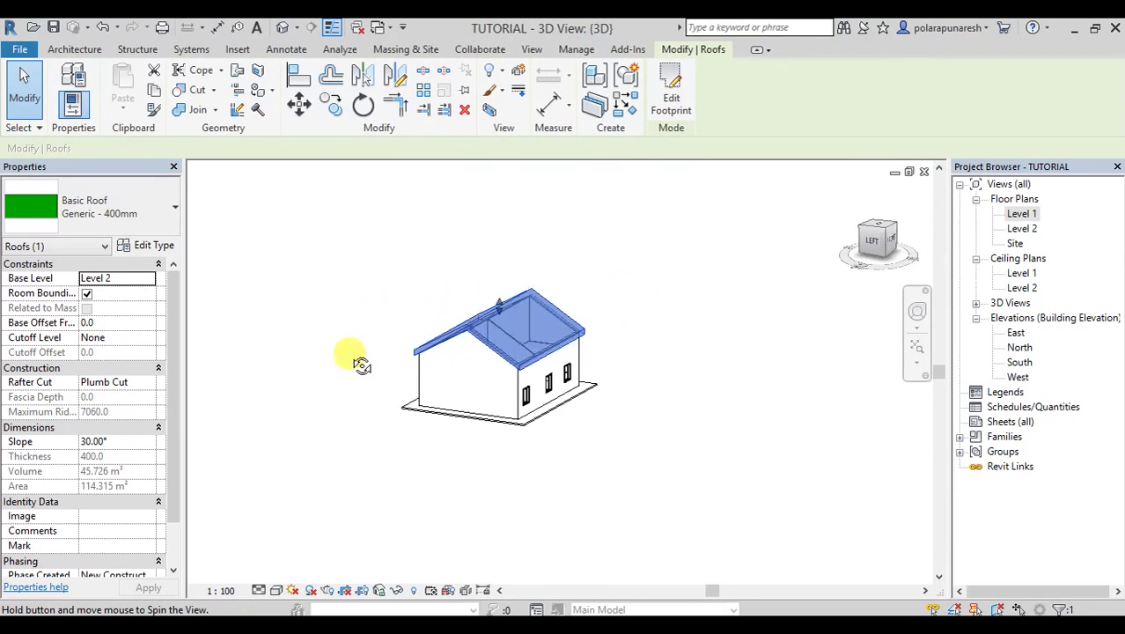
middle_click_drag(361, 365, 409, 259, "shift")
scroll(493, 286, "up", 6)
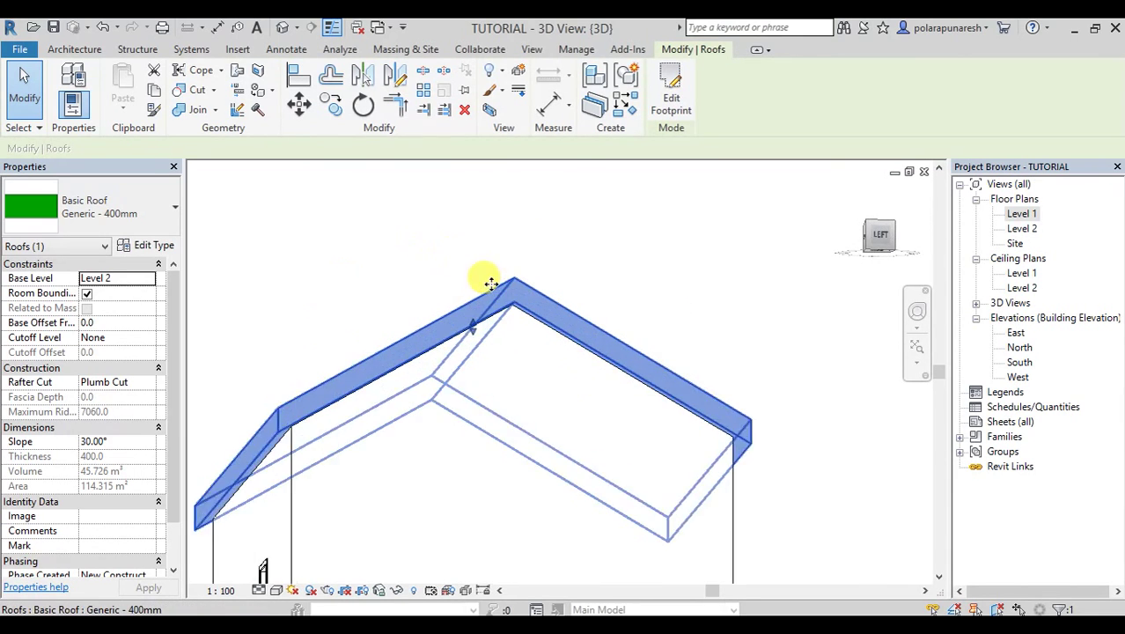
scroll(490, 284, "down", 6)
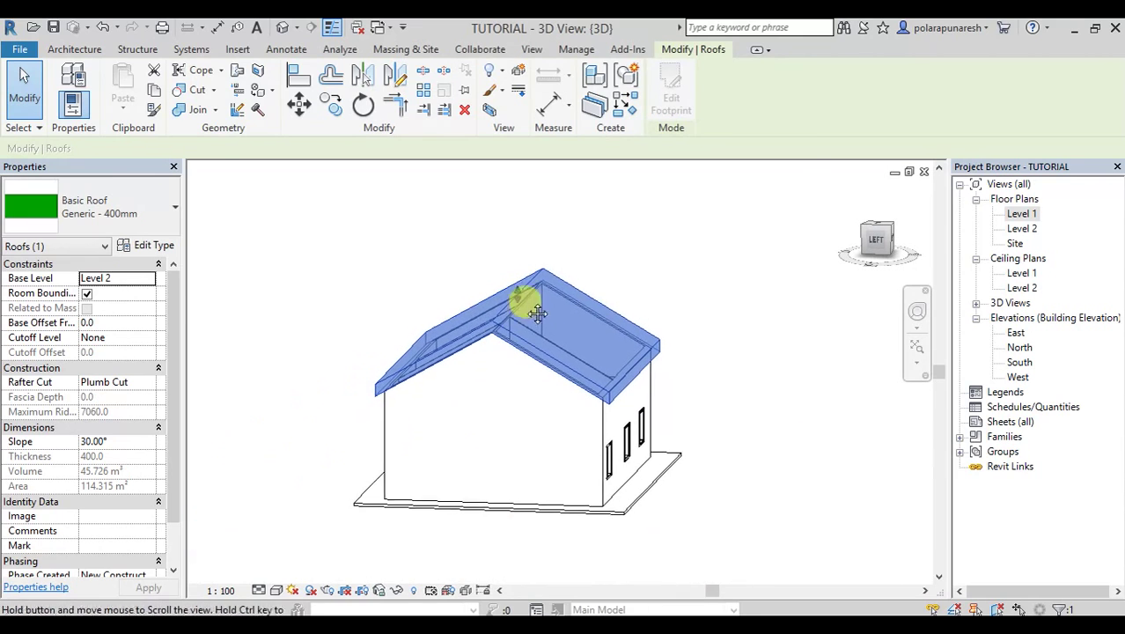
middle_click_drag(537, 287, 526, 263, "shift")
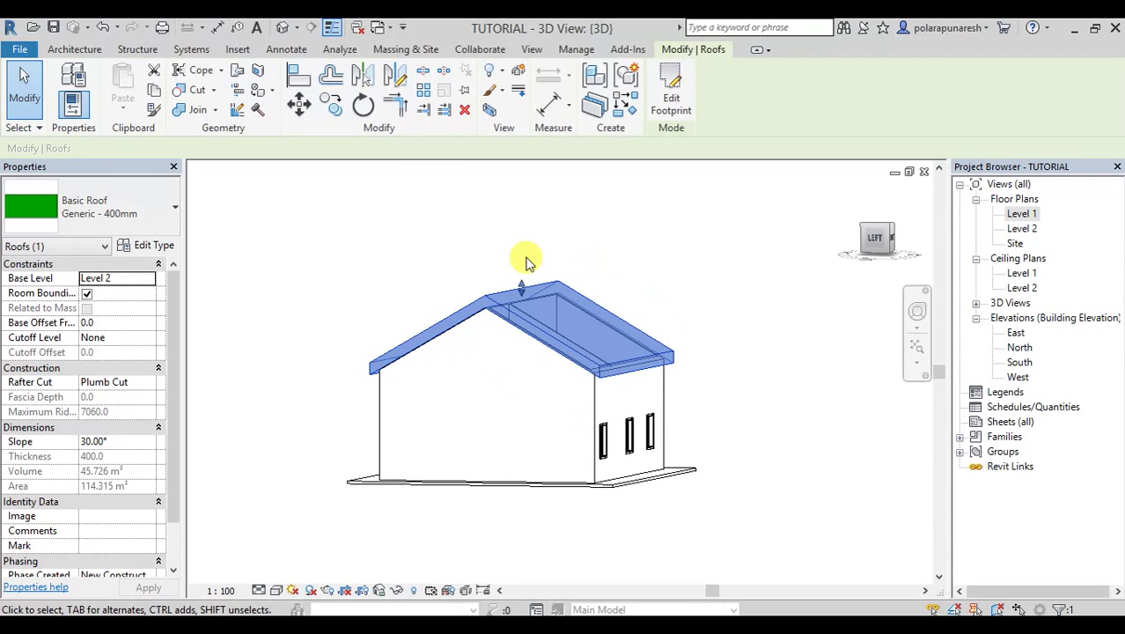